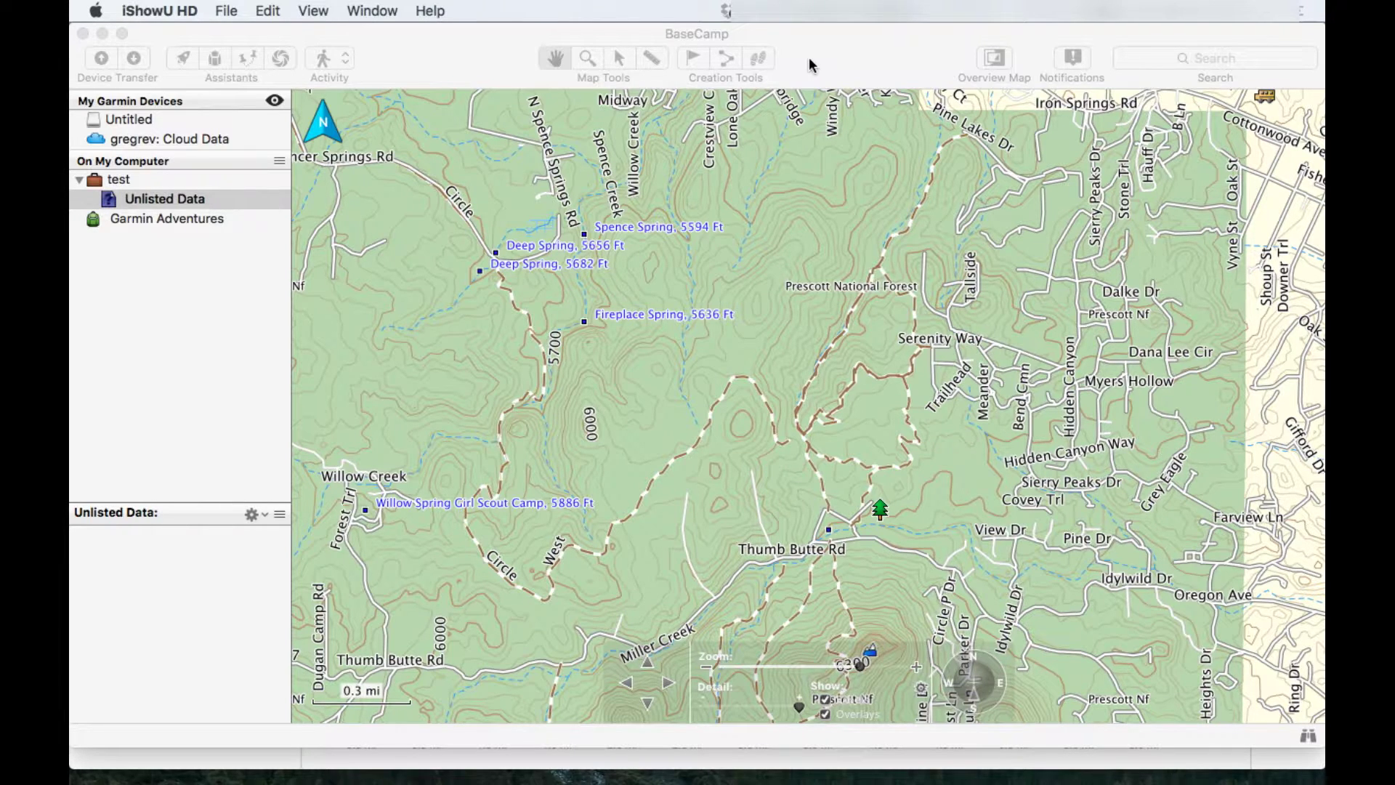
# Bring BaseCamp to the front with the empty Unlisted Data collection selected
pyautogui.click(852, 58)
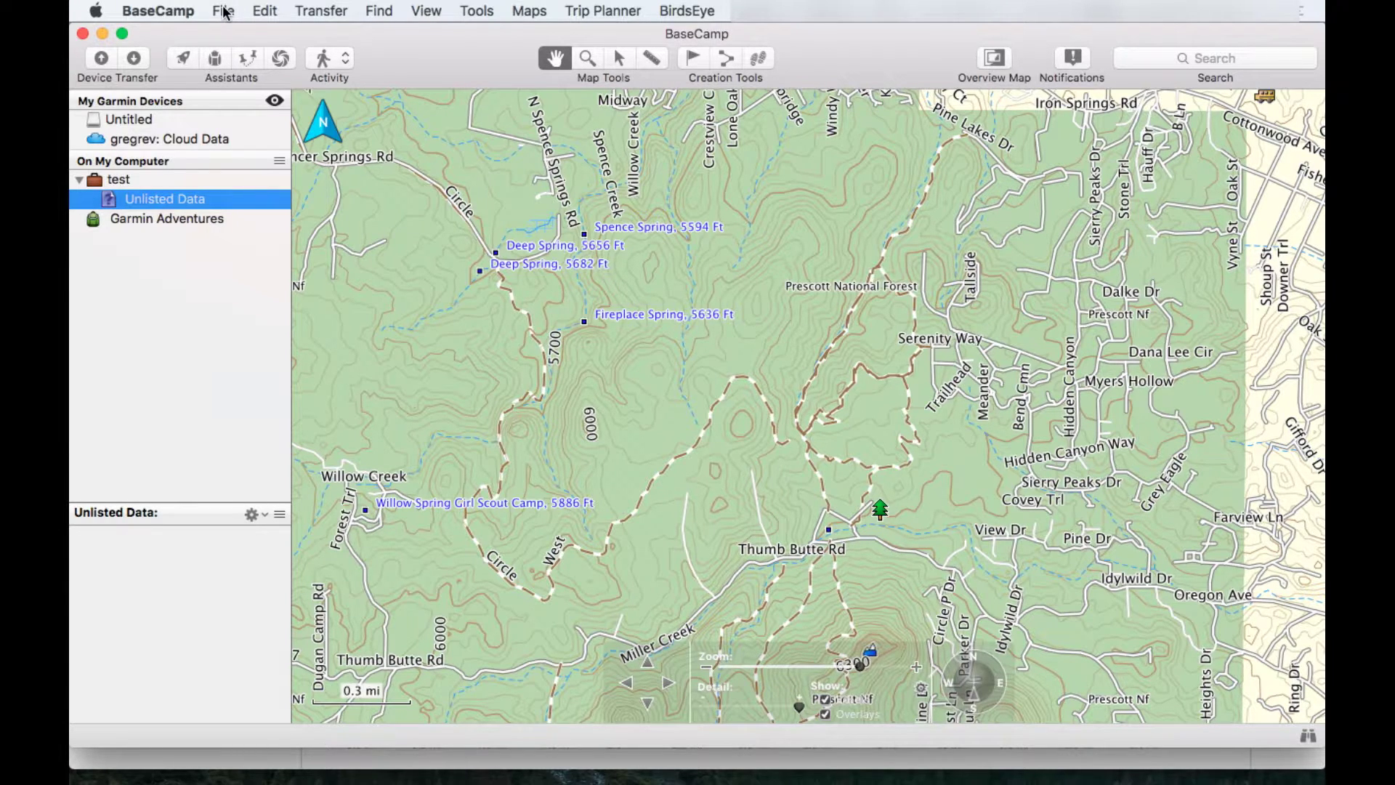
# Import Fix_GPX_Files.GPX from Downloads into Unlisted Data, adding tracks Fix_GPX_file_1 to _3
pyautogui.click(225, 13)
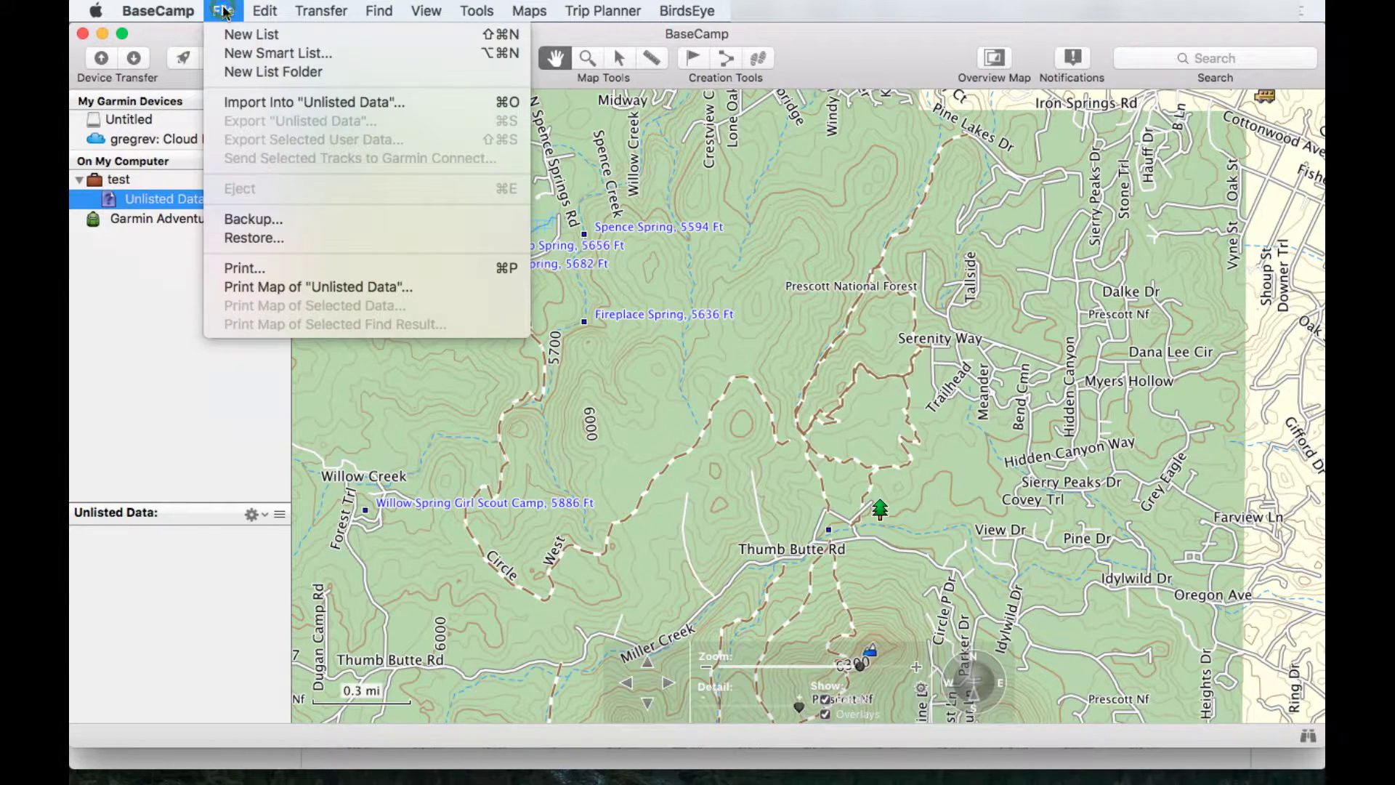
pyautogui.click(286, 109)
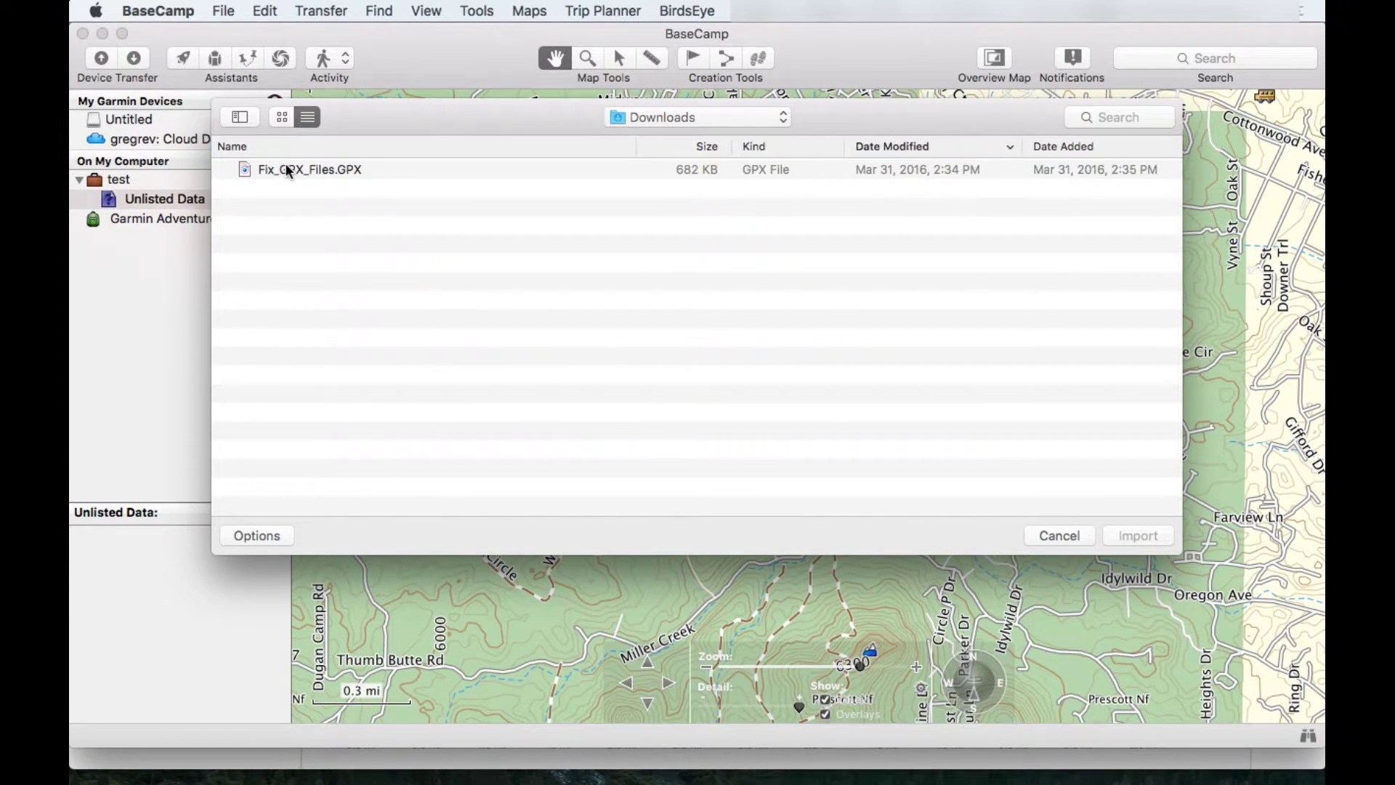
pyautogui.click(310, 171)
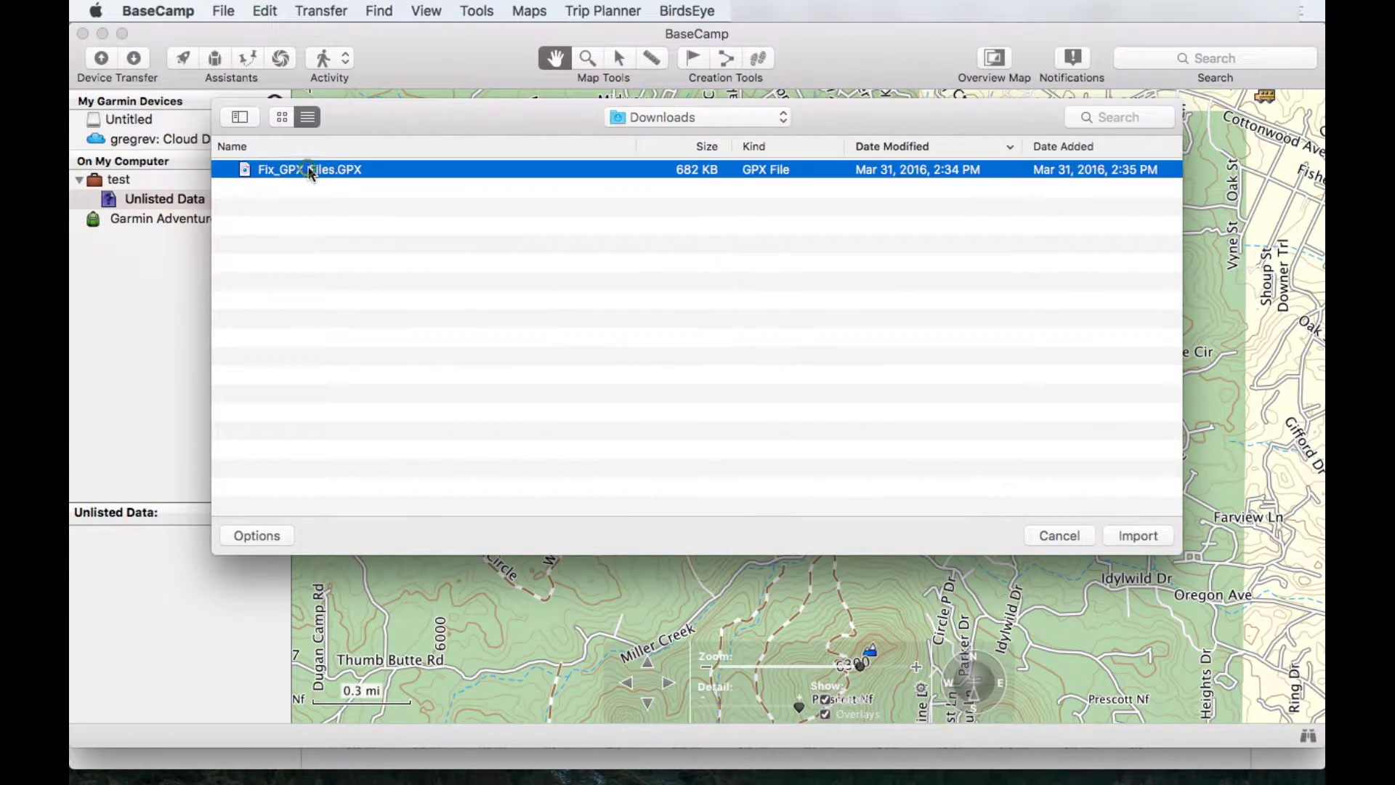
pyautogui.click(1138, 536)
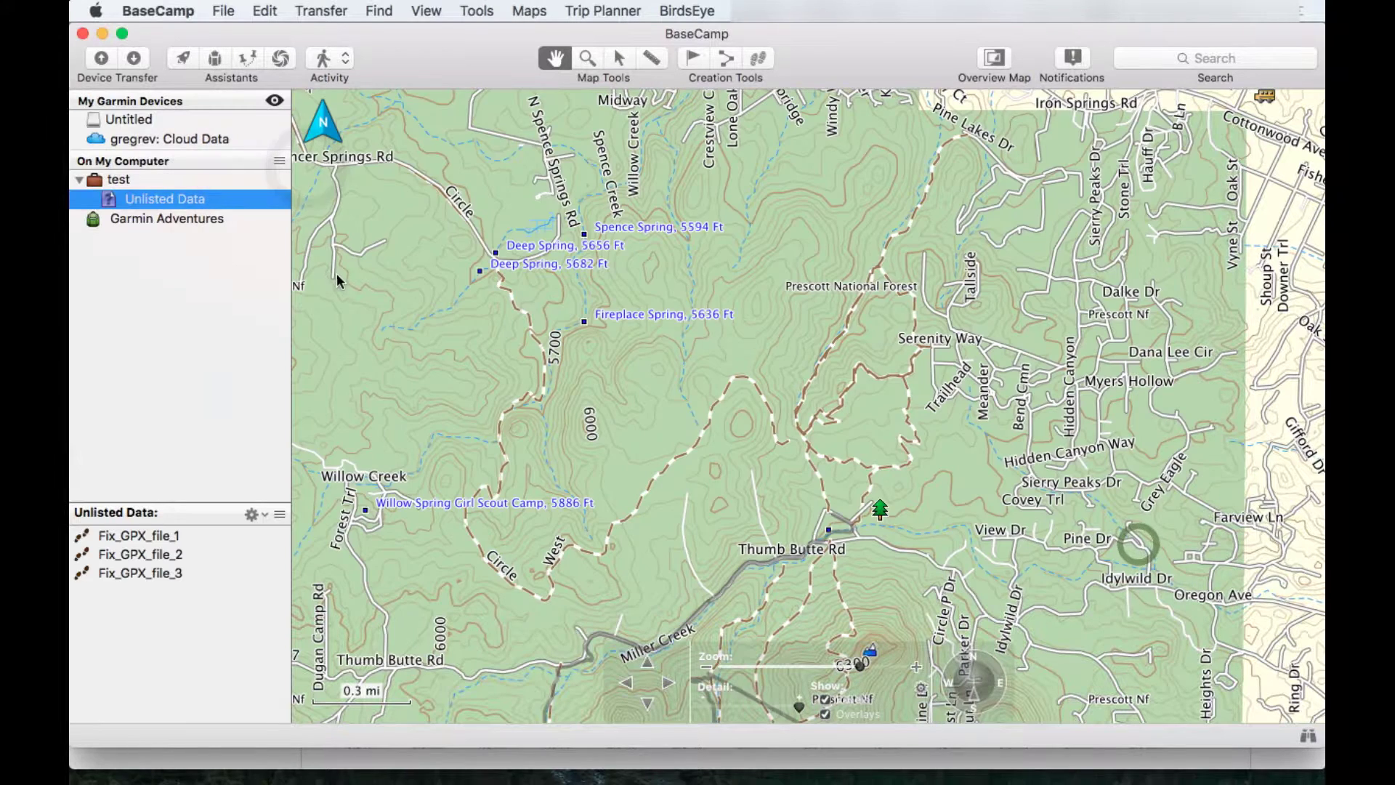
# Show Fix_GPX_file_1 on the map and zoom in on its stray straight end at Laureleaf Dr
pyautogui.click(178, 537)
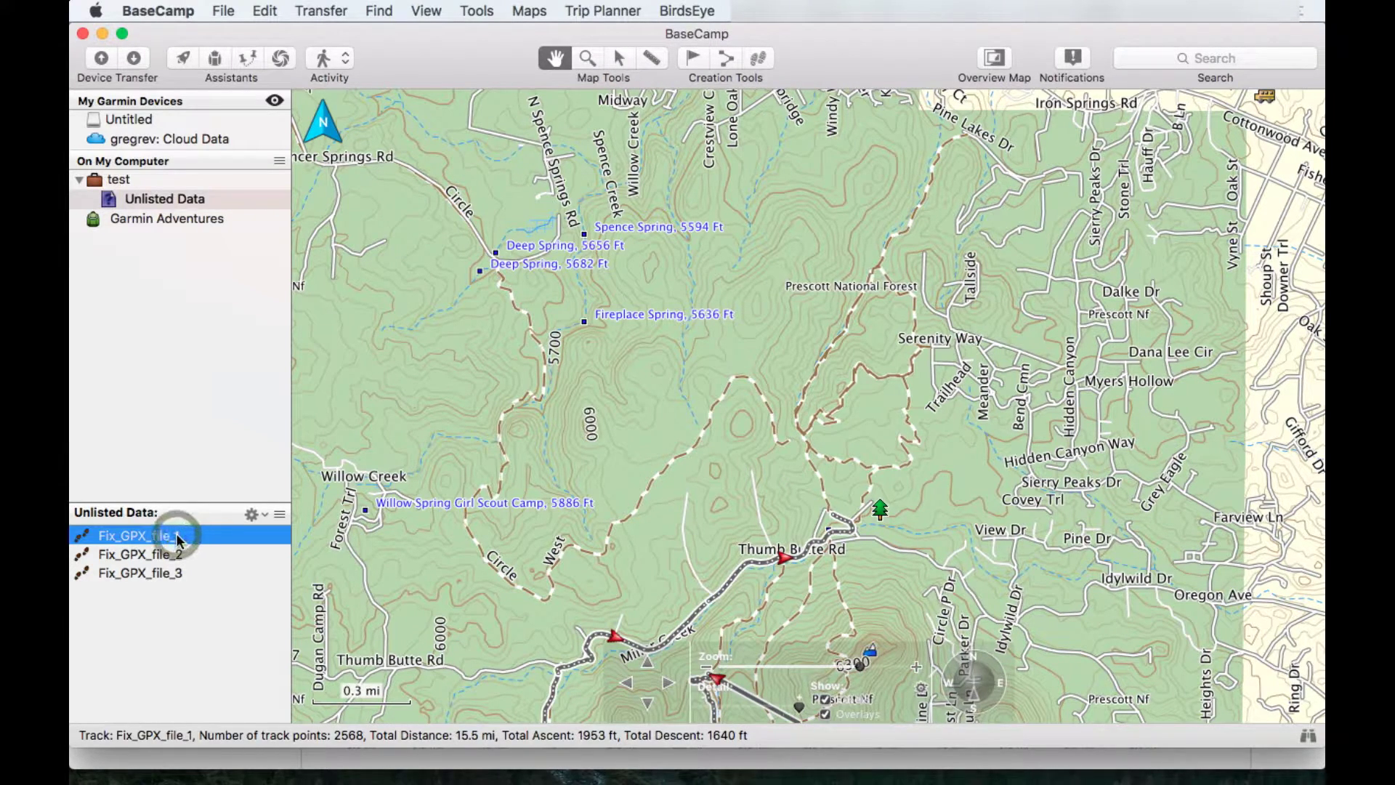
pyautogui.rightClick(178, 537)
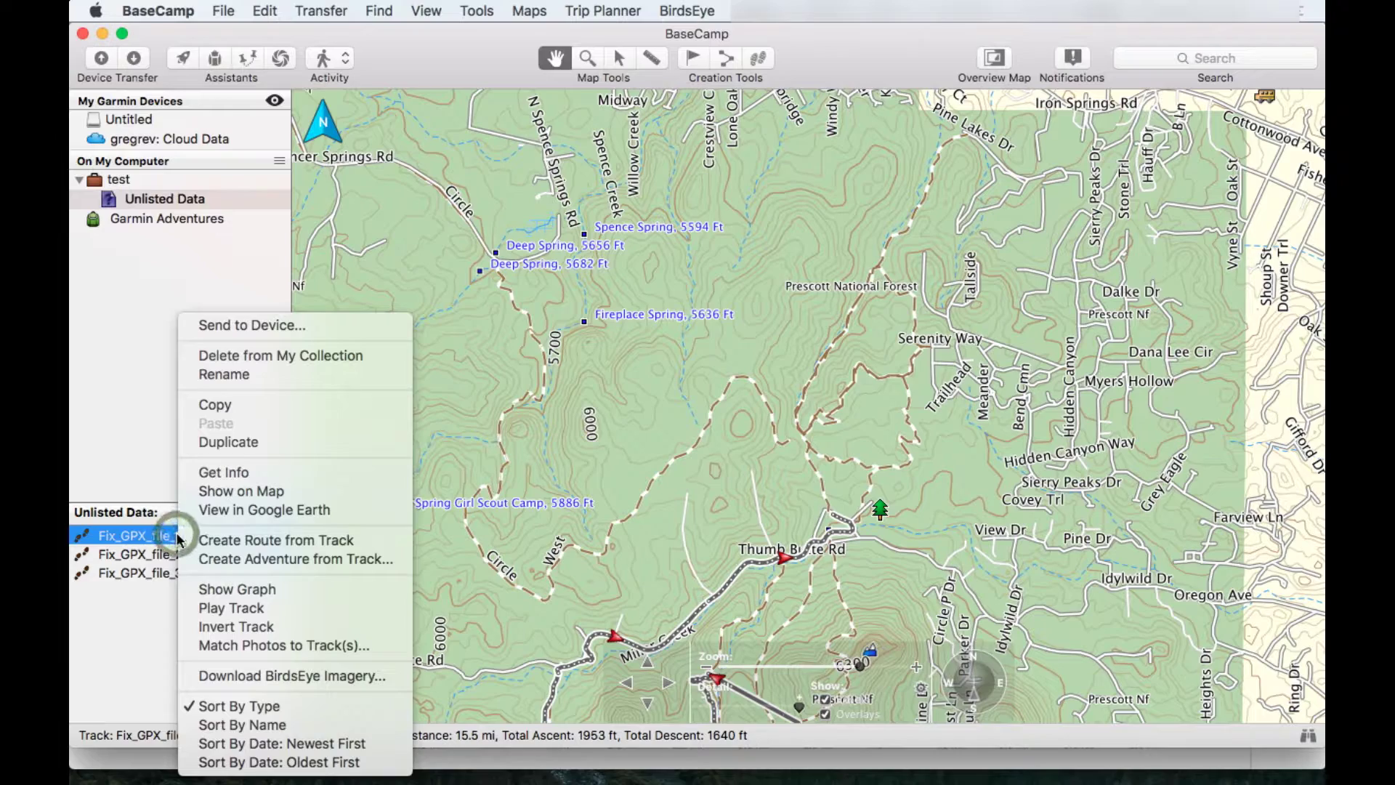
pyautogui.click(271, 492)
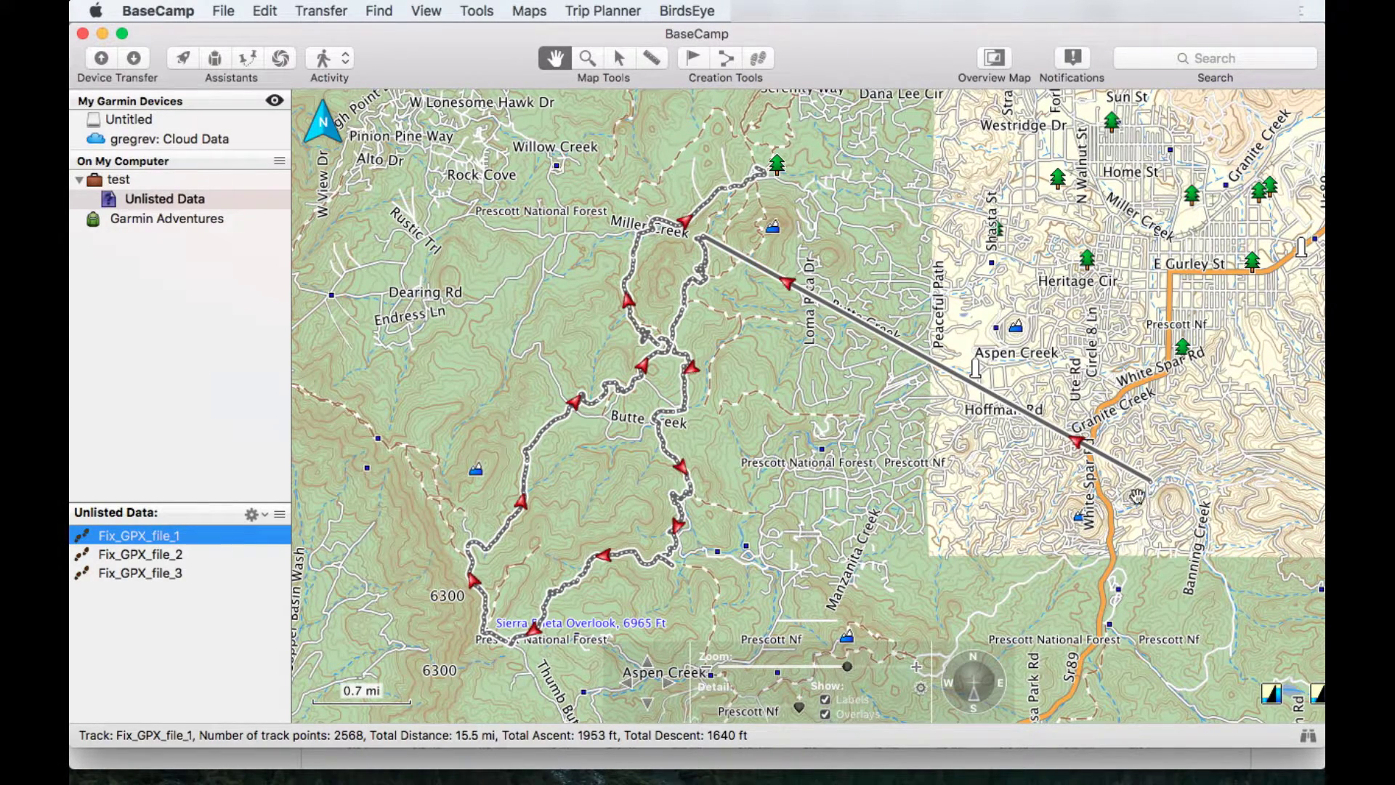
pyautogui.moveTo(1136, 496)
pyautogui.moveTo(1109, 476)
pyautogui.moveTo(1131, 495); pyautogui.dragTo(714, 366)
pyautogui.scroll(5, 737, 351)
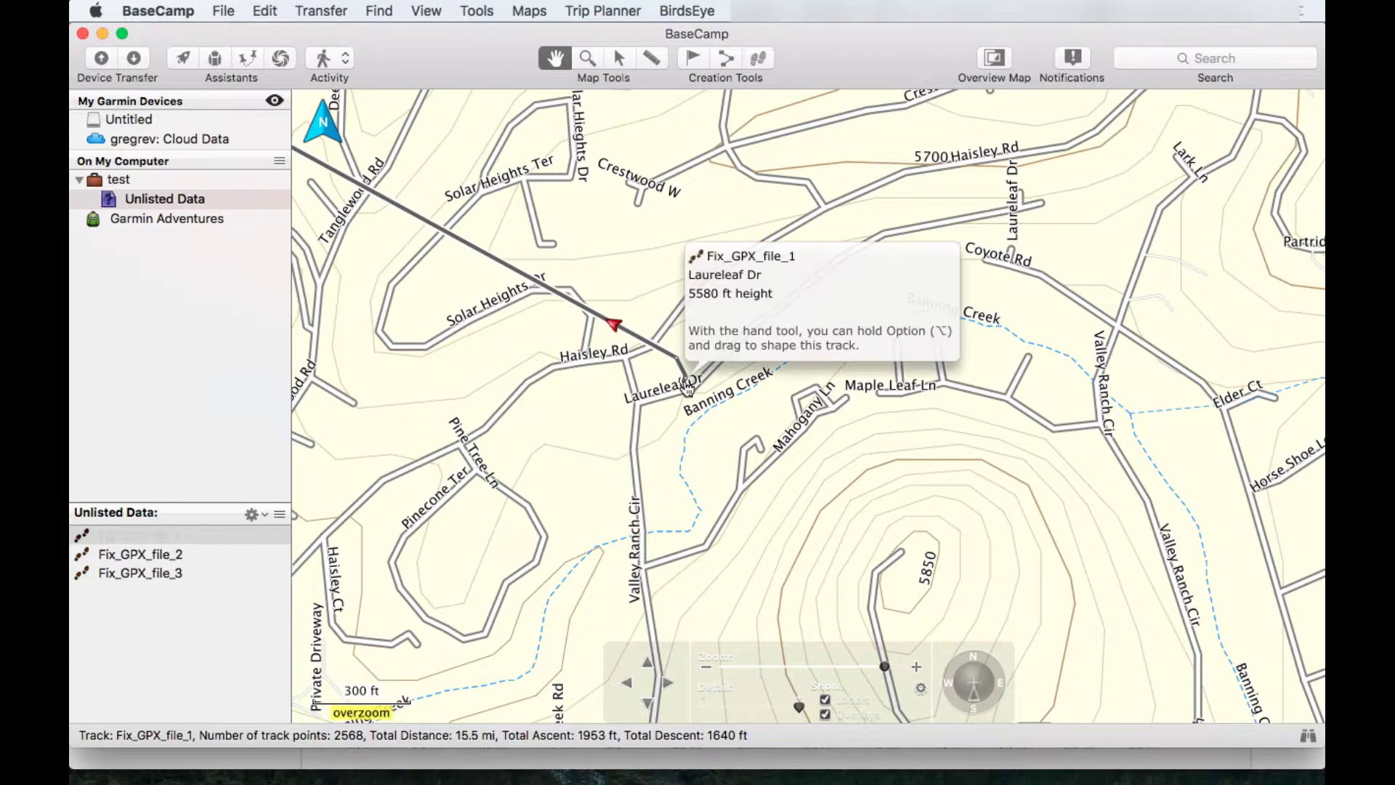
# Delete Fix_GPX_file_1's first four stray points, including the 3.6-mi jump, from its point list
pyautogui.rightClick(688, 389)
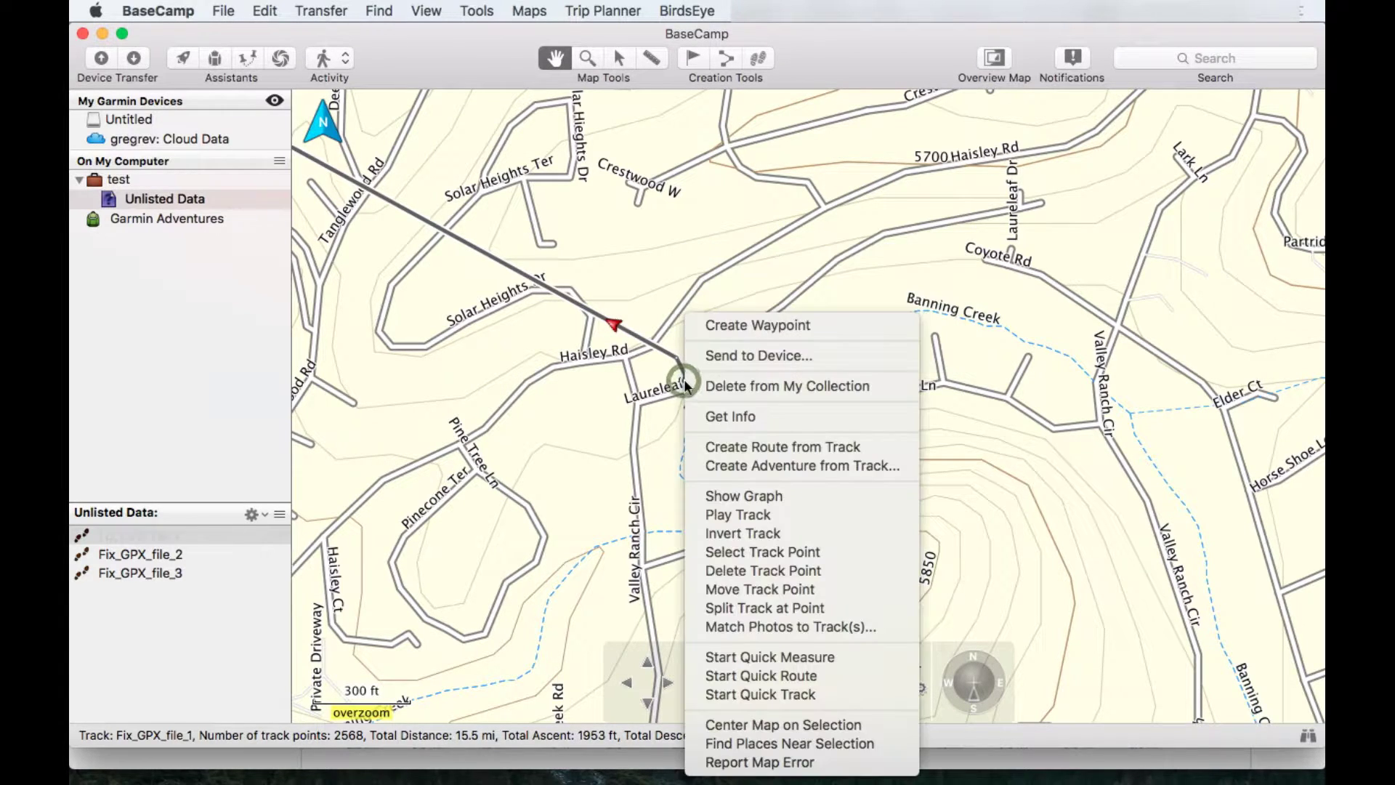
pyautogui.click(730, 417)
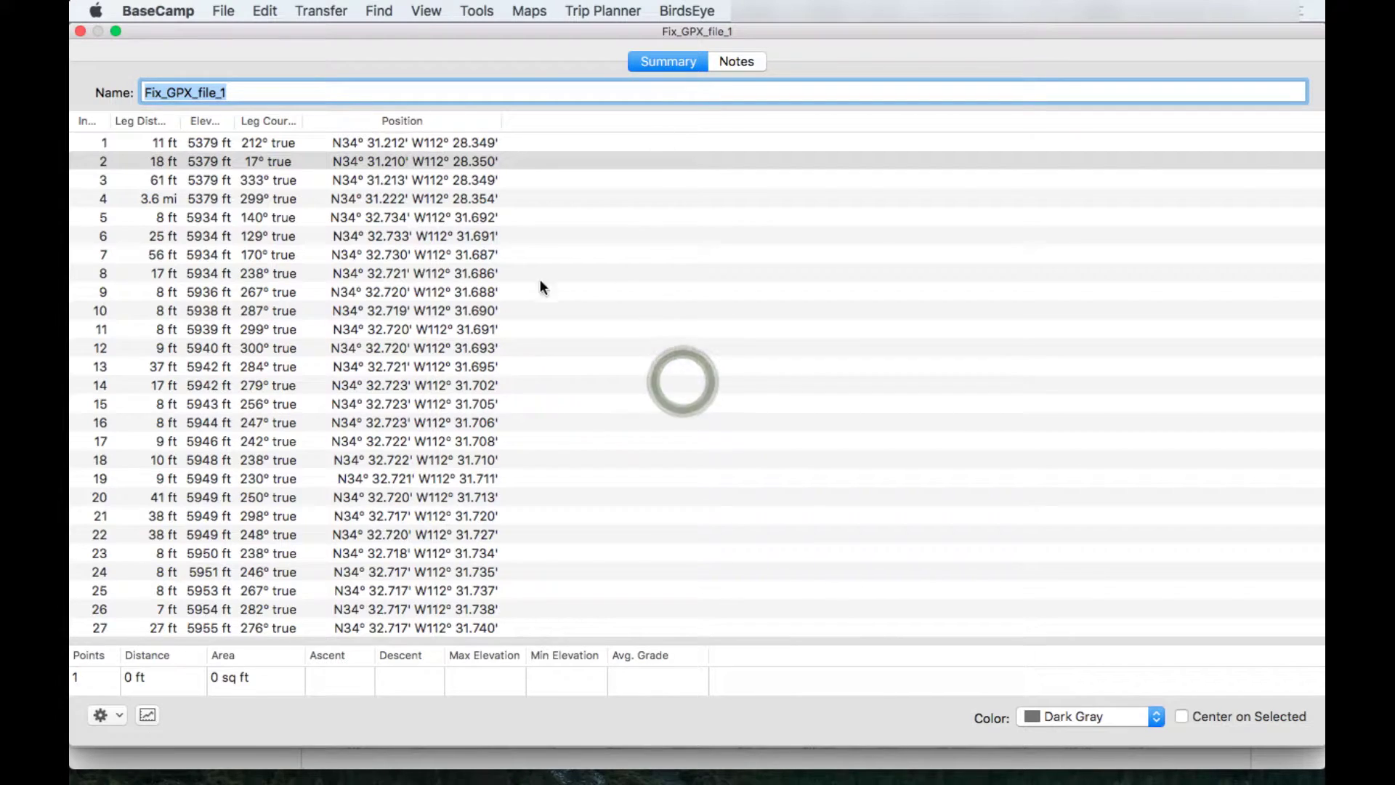
pyautogui.click(251, 149)
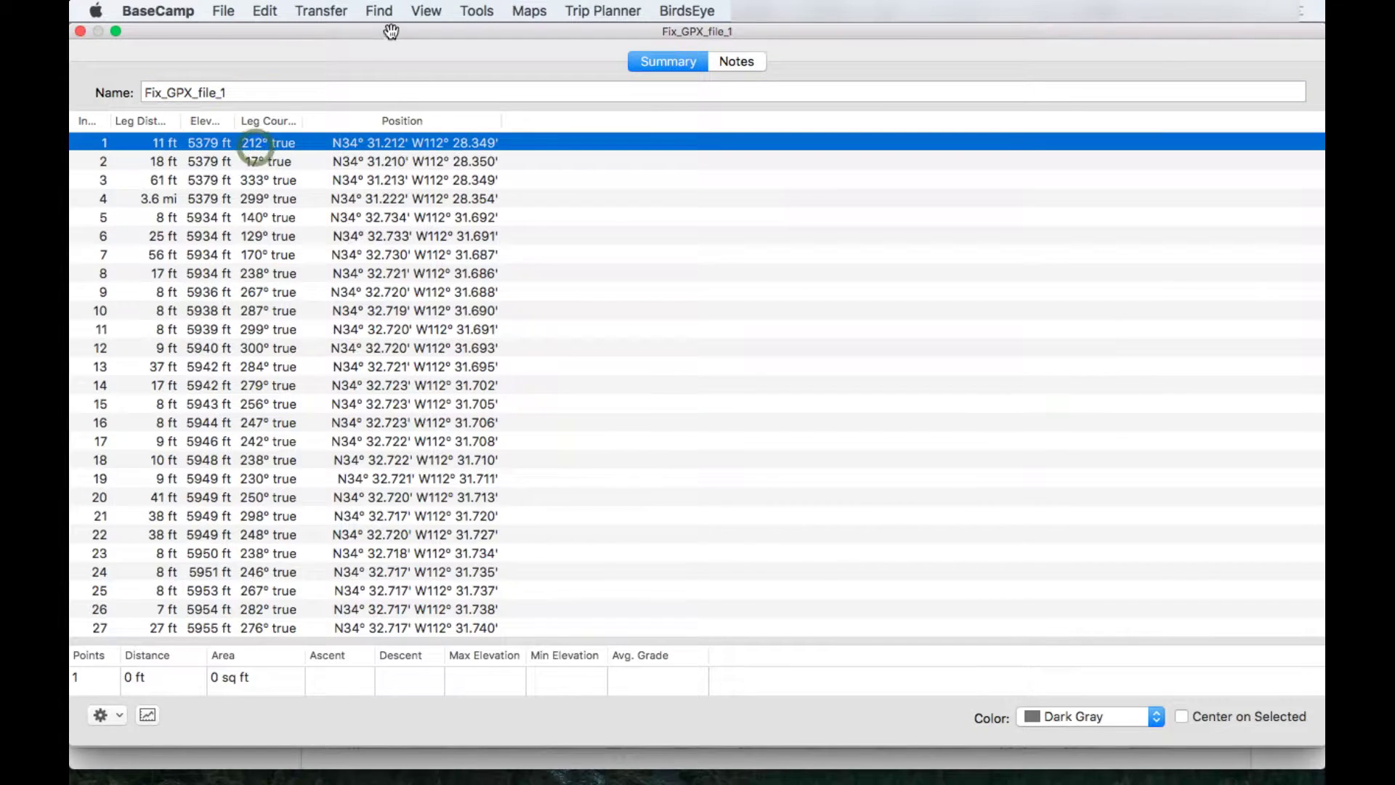
pyautogui.moveTo(390, 31); pyautogui.dragTo(685, 373)
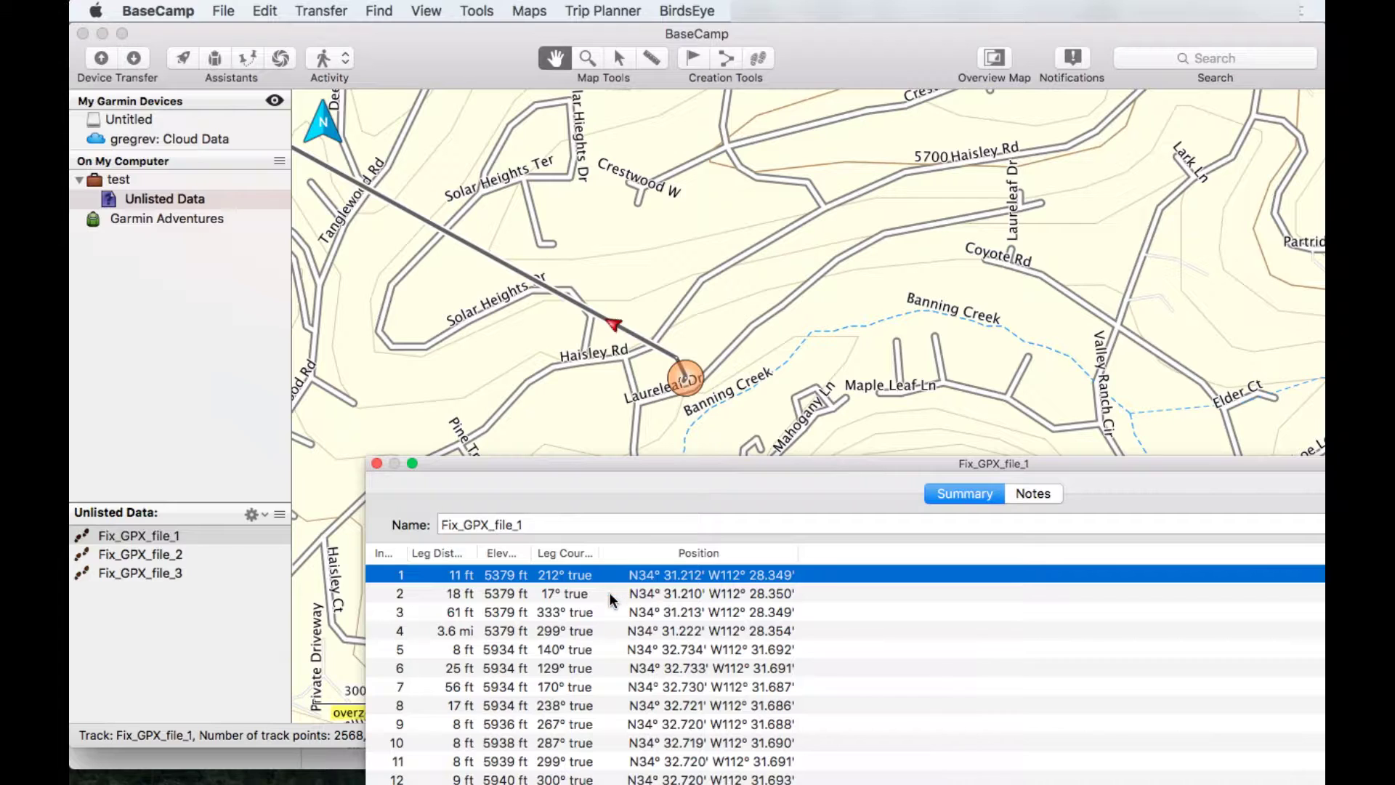
pyautogui.click(613, 595)
pyautogui.click(610, 612)
pyautogui.click(610, 629)
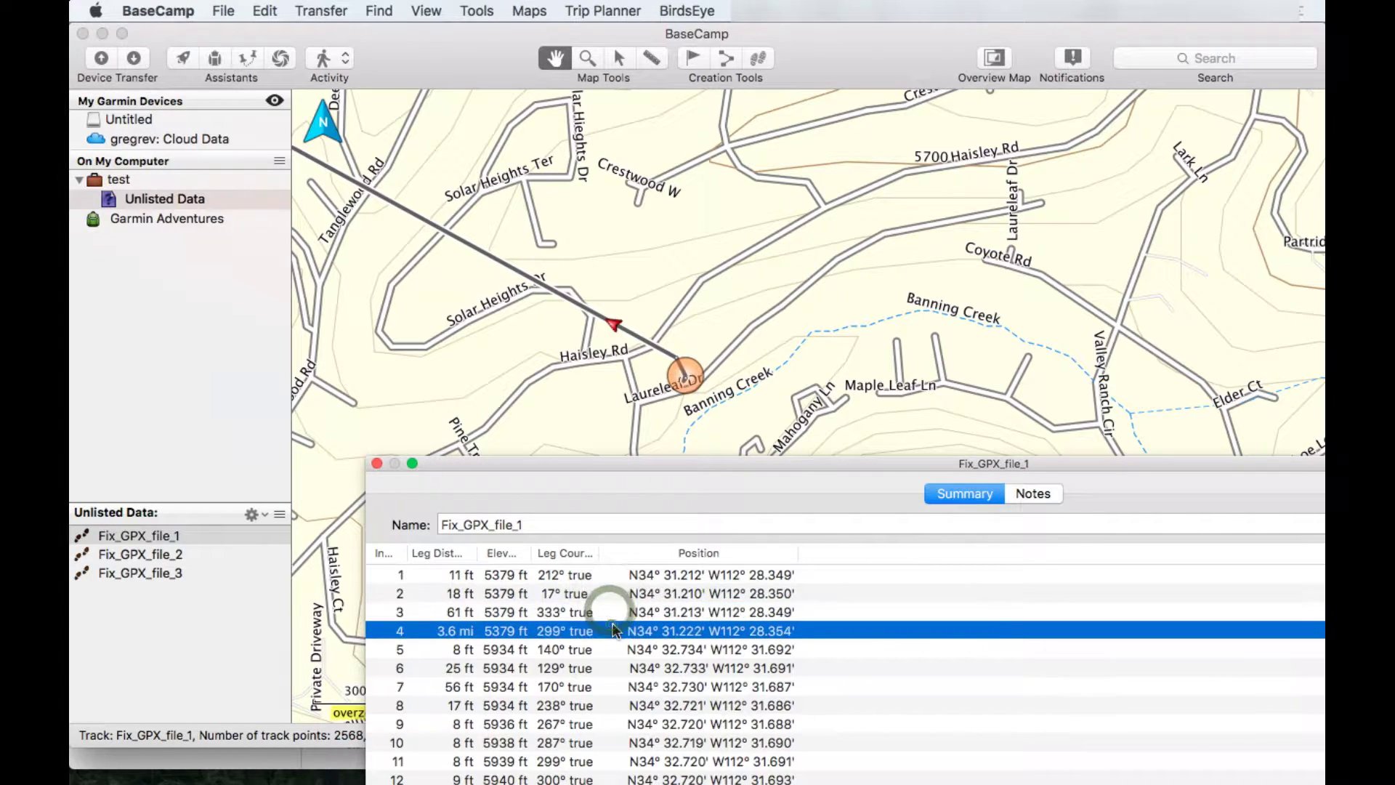
pyautogui.click(634, 574)
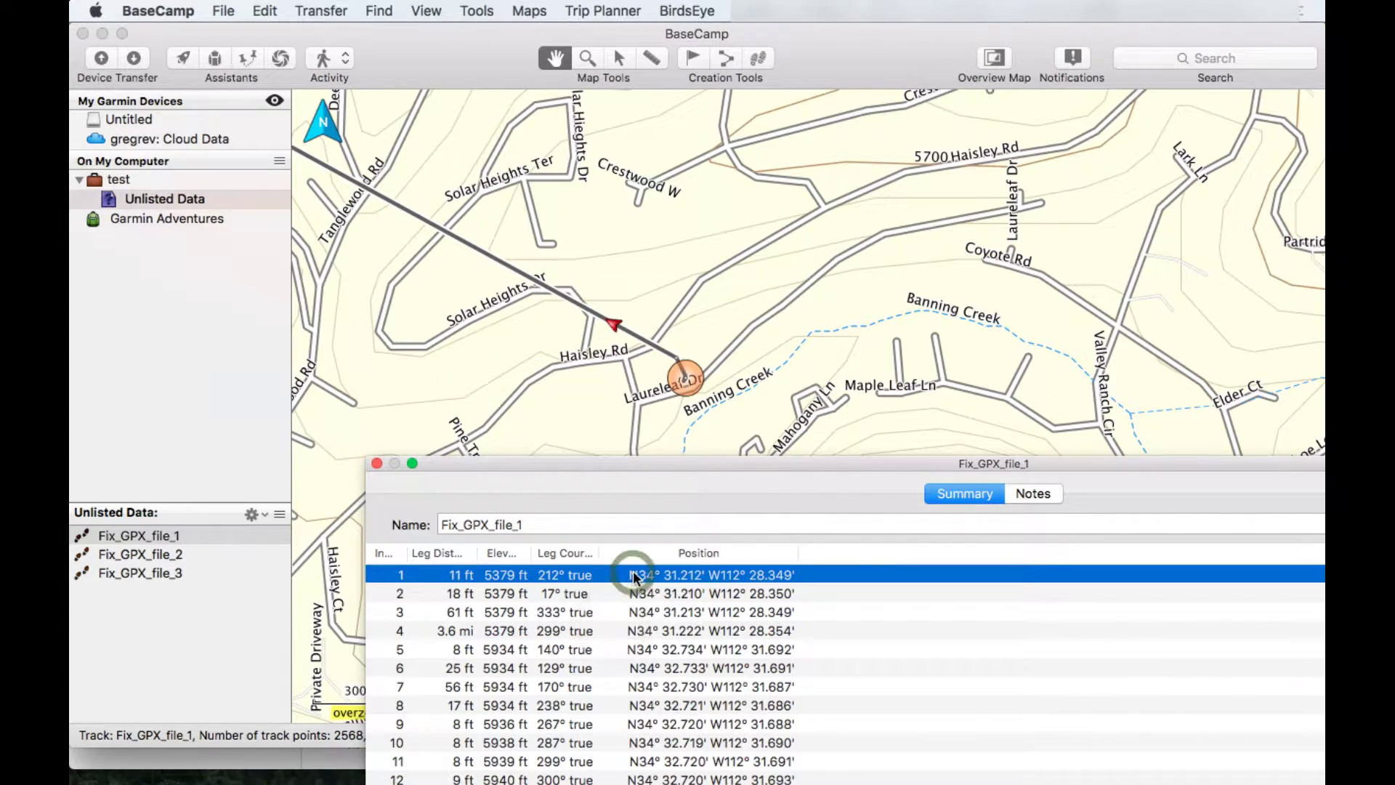
pyautogui.press('Delete')
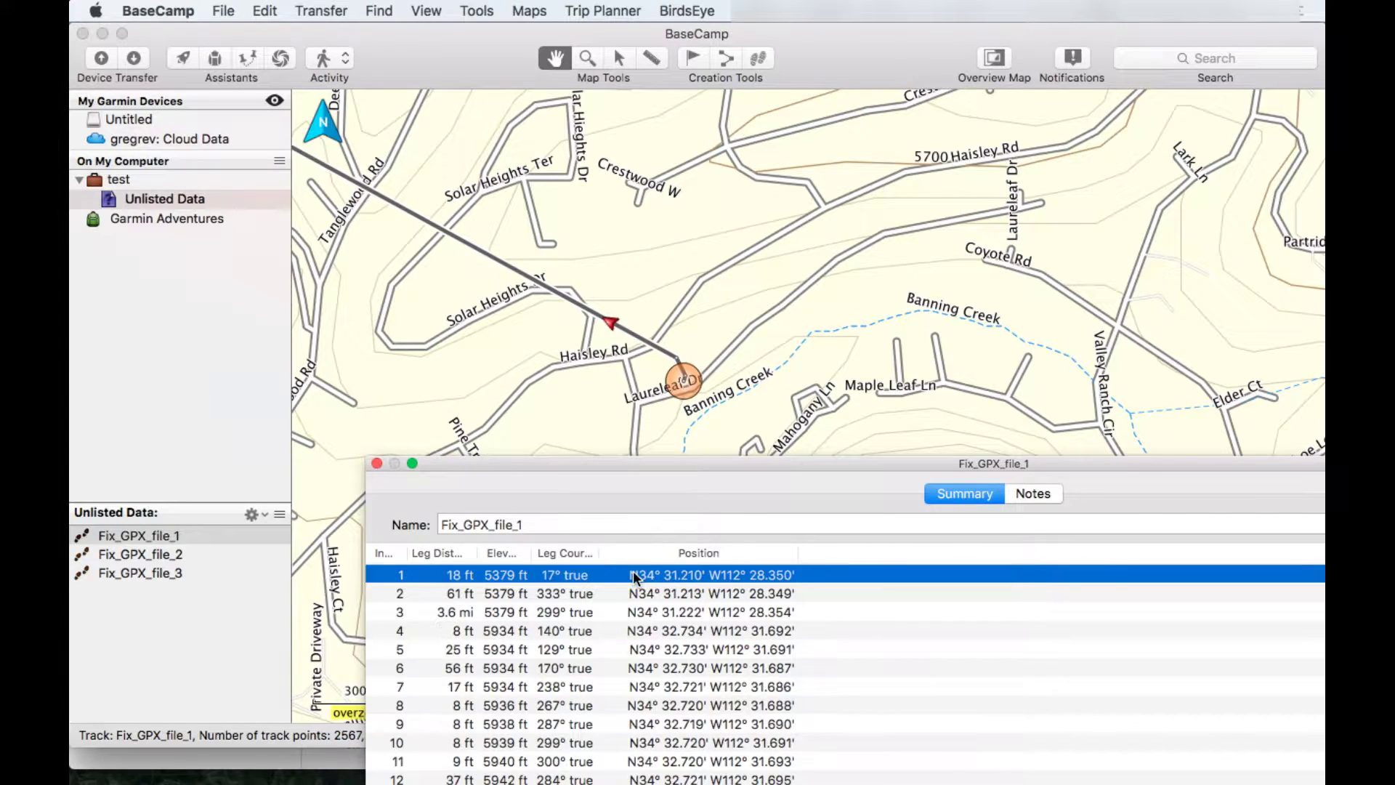
pyautogui.press('Delete')
pyautogui.press('Delete')
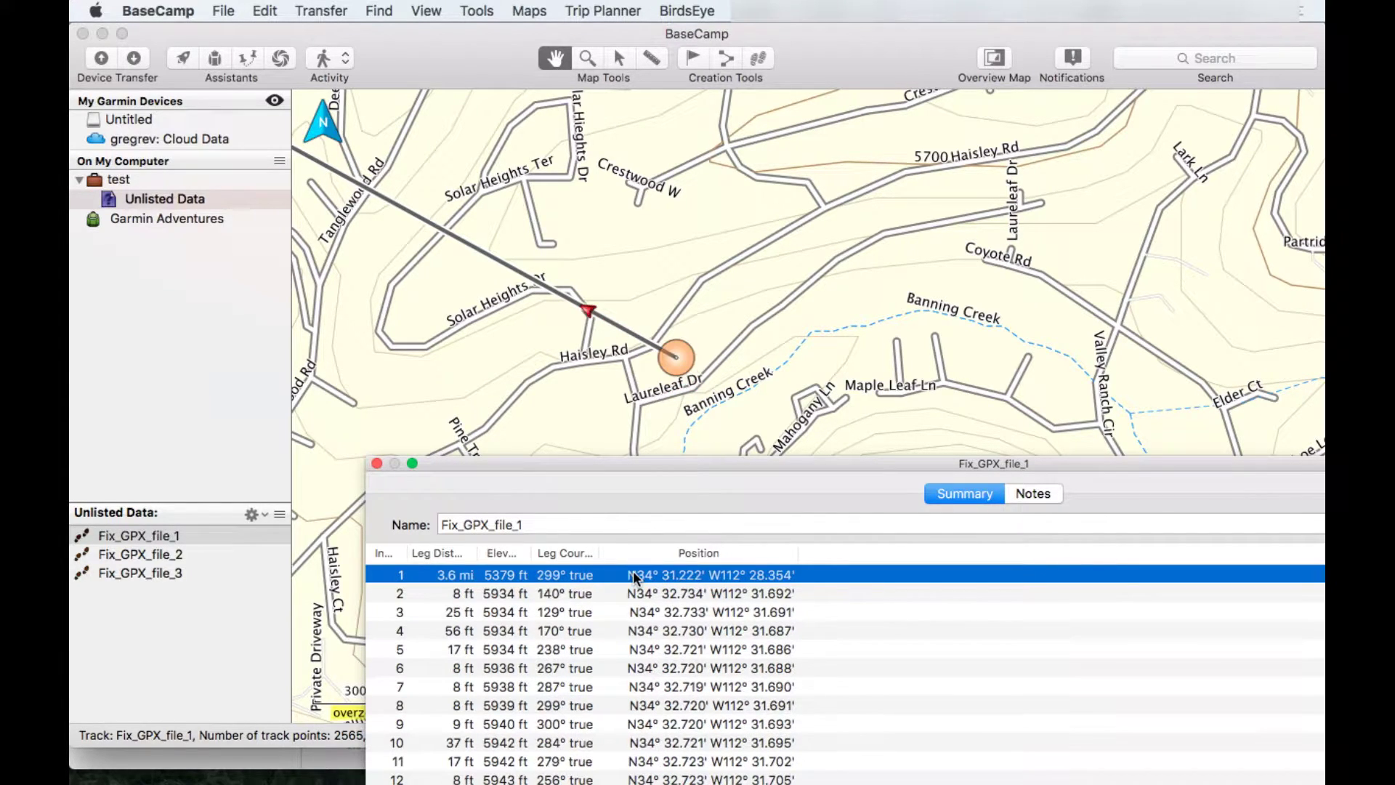
pyautogui.press('Delete')
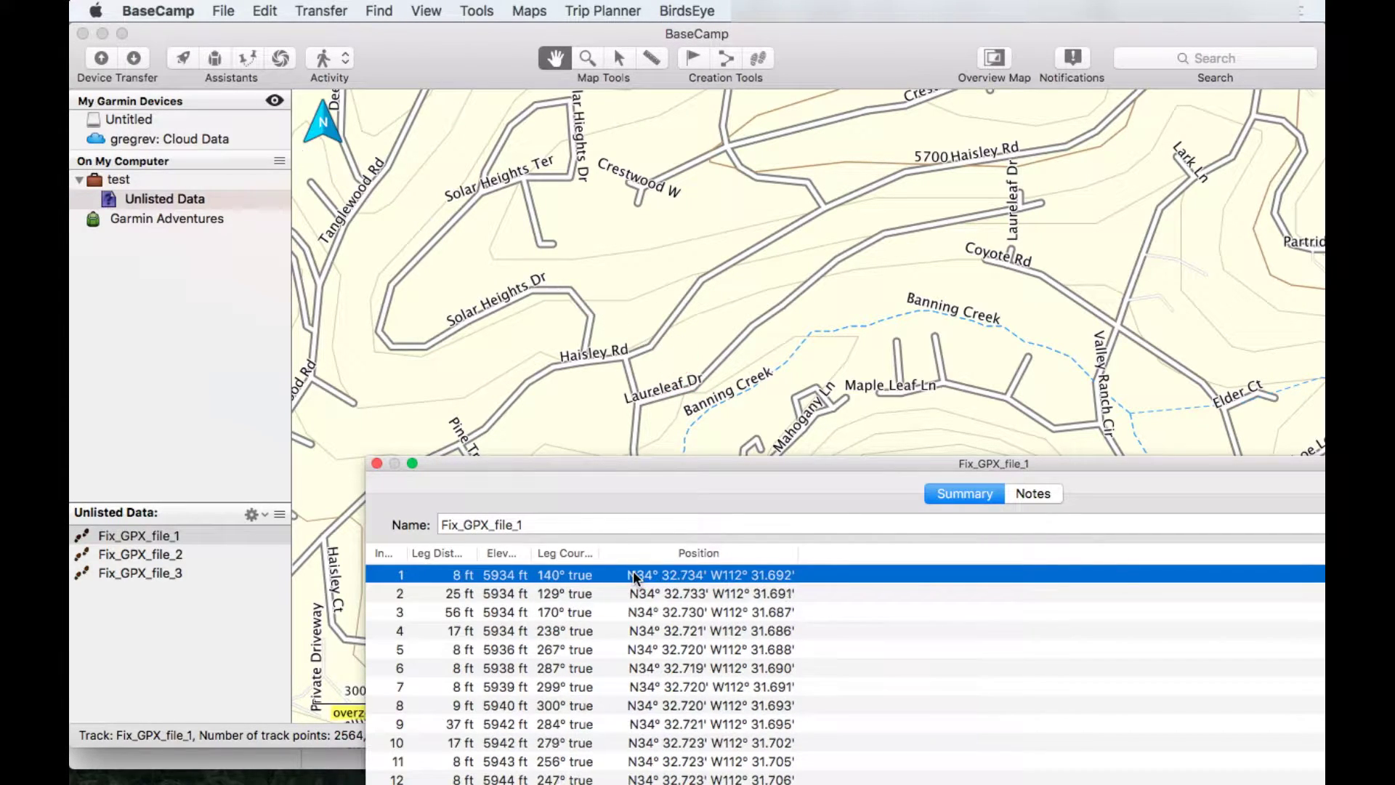
pyautogui.click(377, 465)
# Frame the whole track and delete the point ending the straight stray line
pyautogui.scroll(-5, 619, 304)
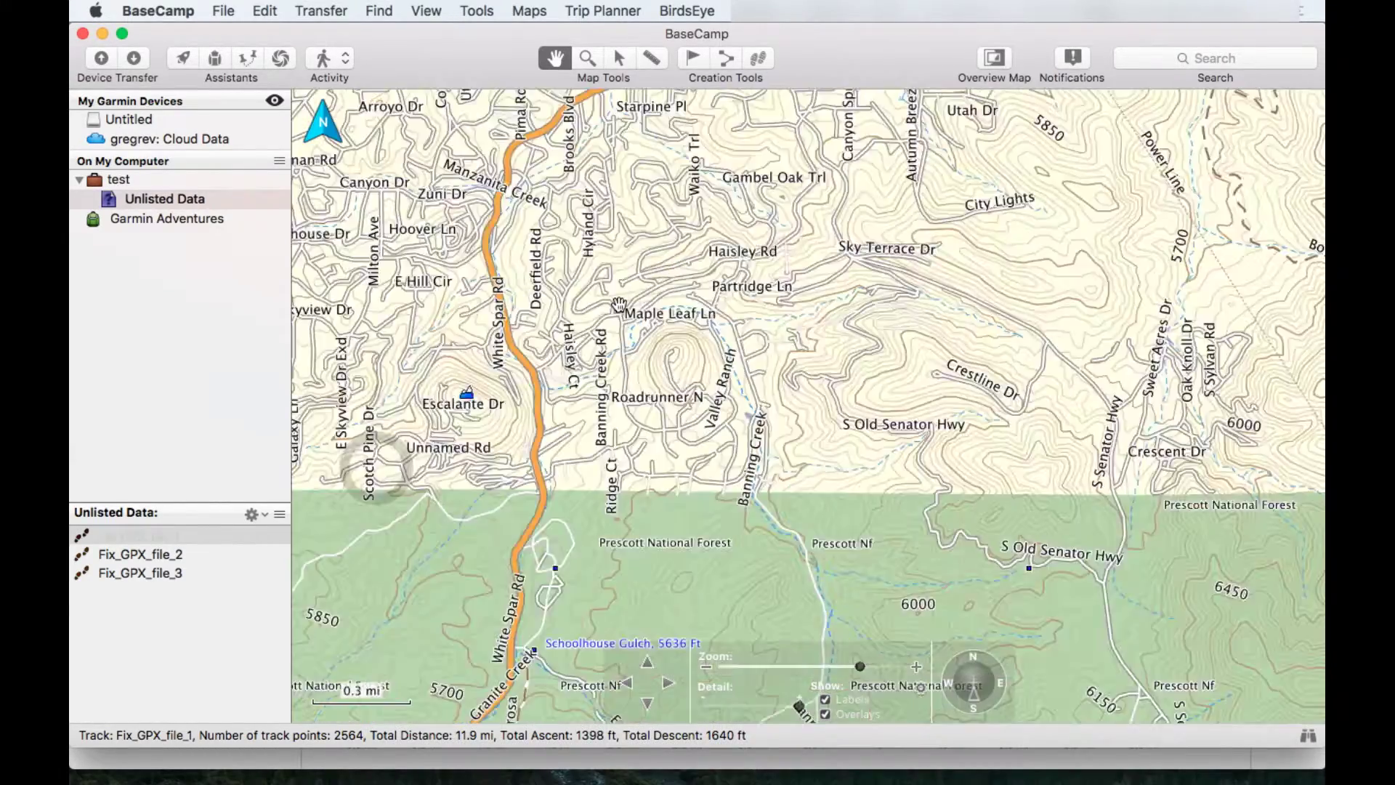
pyautogui.scroll(1, 619, 303)
pyautogui.moveTo(454, 263); pyautogui.dragTo(995, 399)
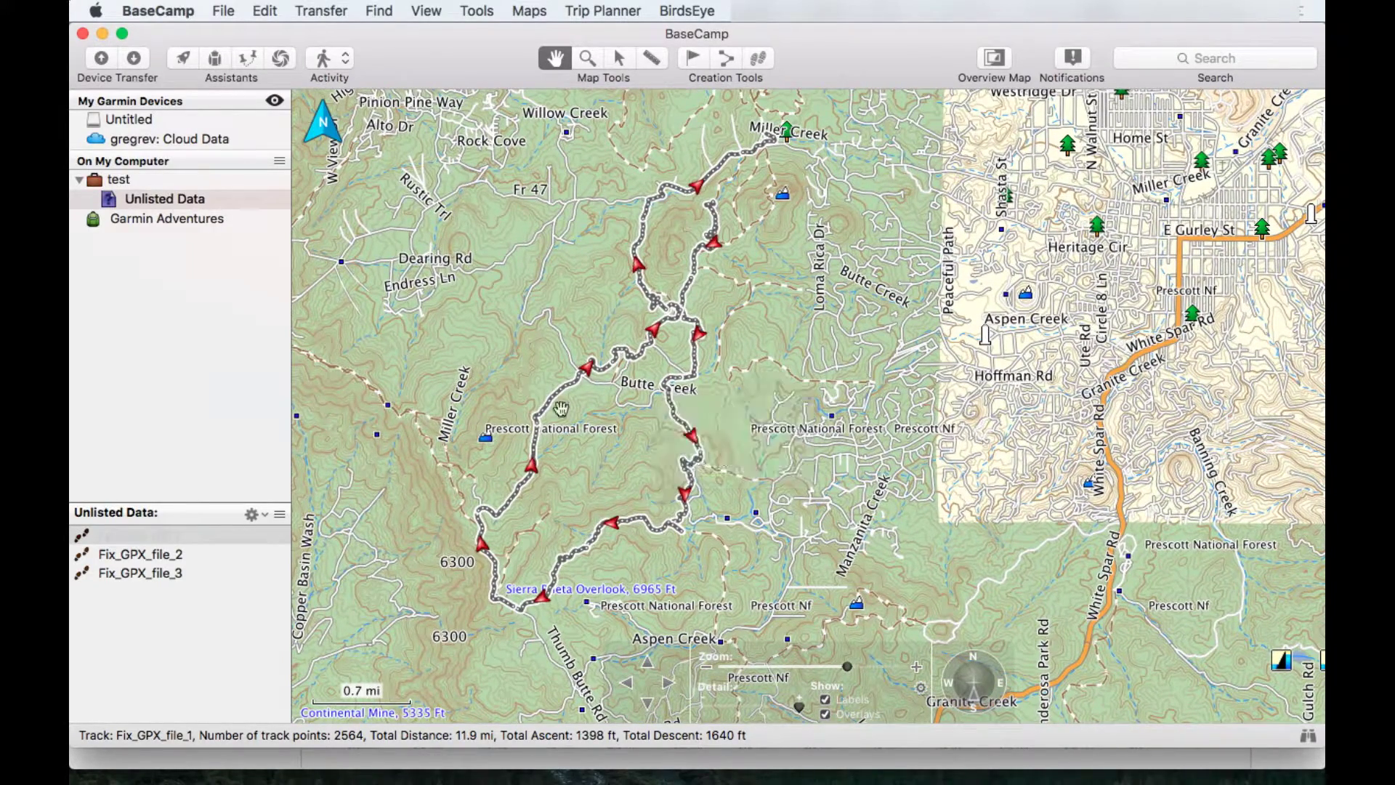
pyautogui.moveTo(805, 402)
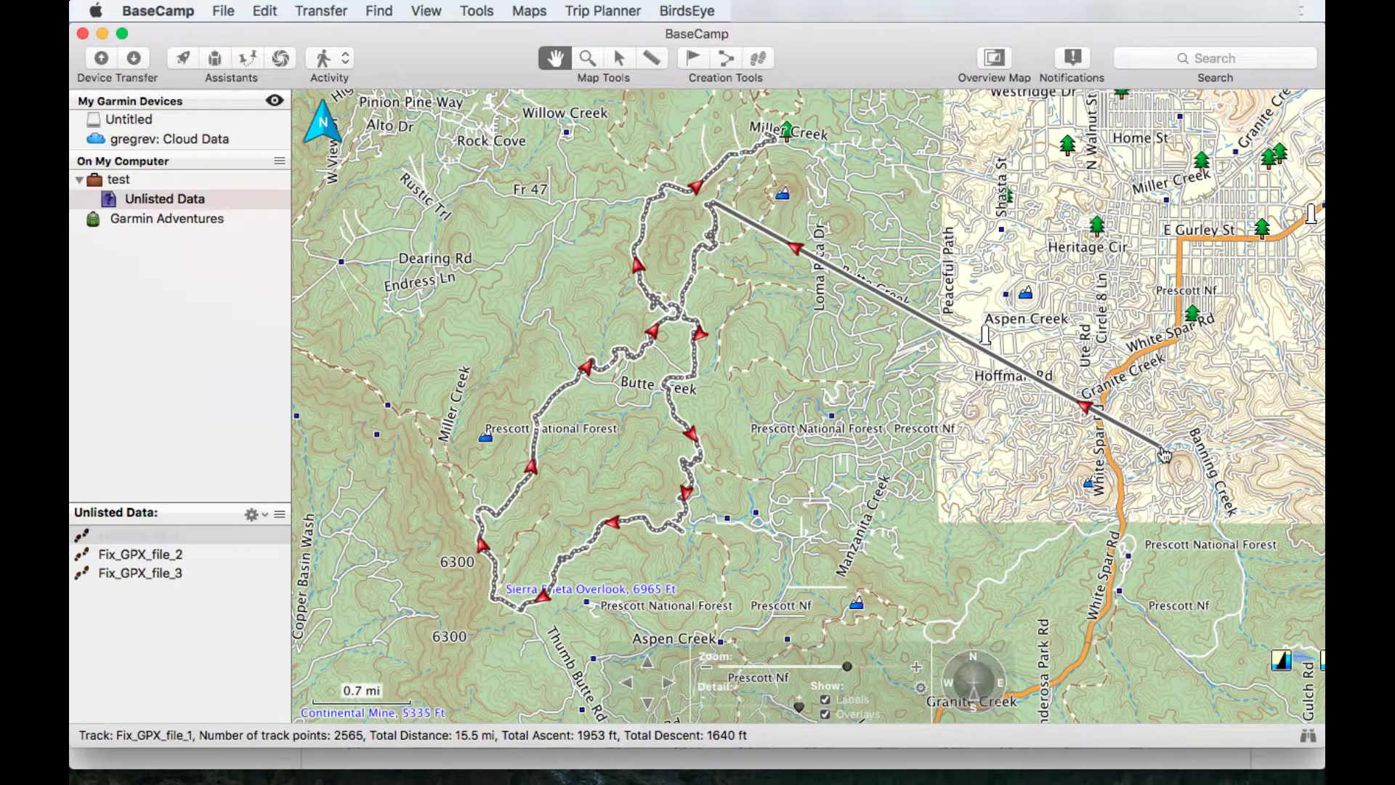
pyautogui.moveTo(1163, 455)
pyautogui.click(1160, 446)
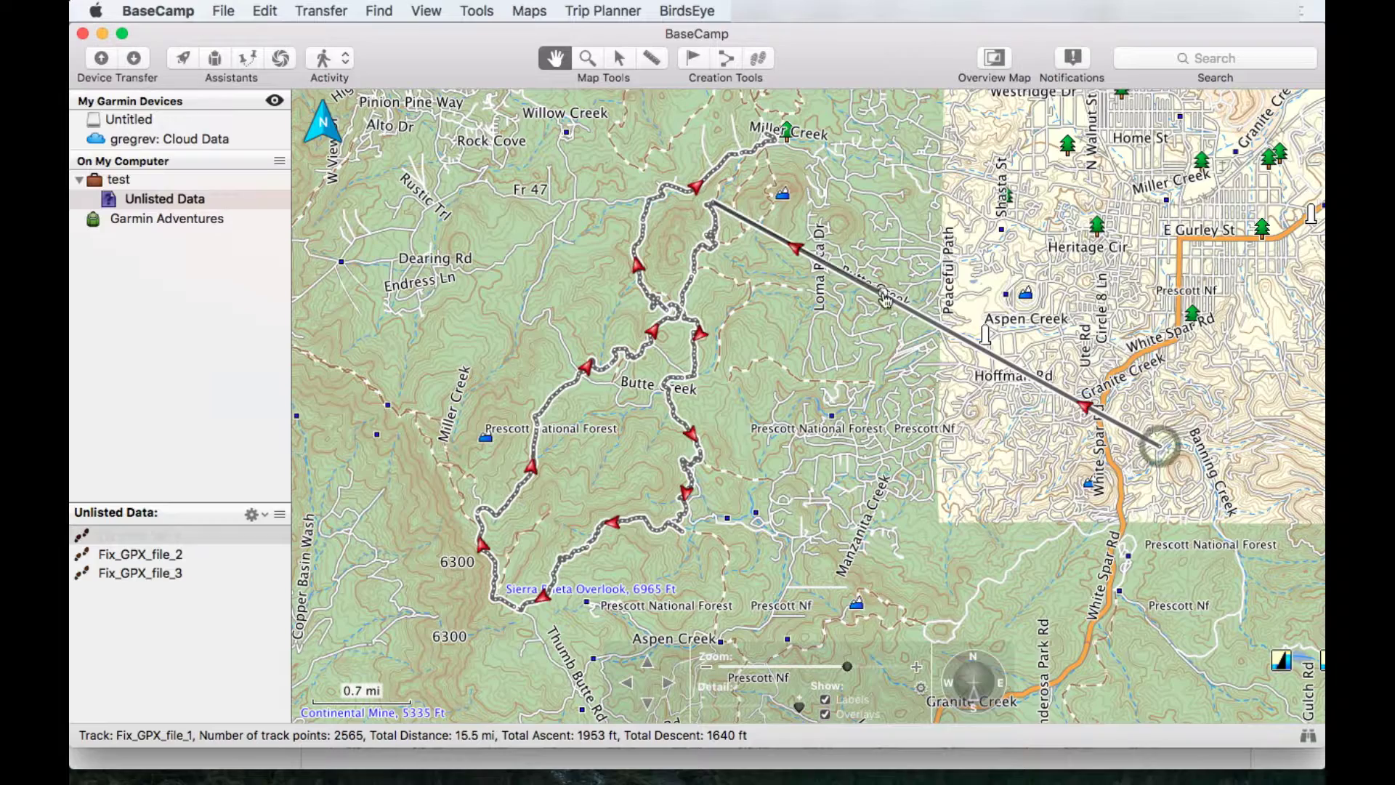
pyautogui.press('Delete')
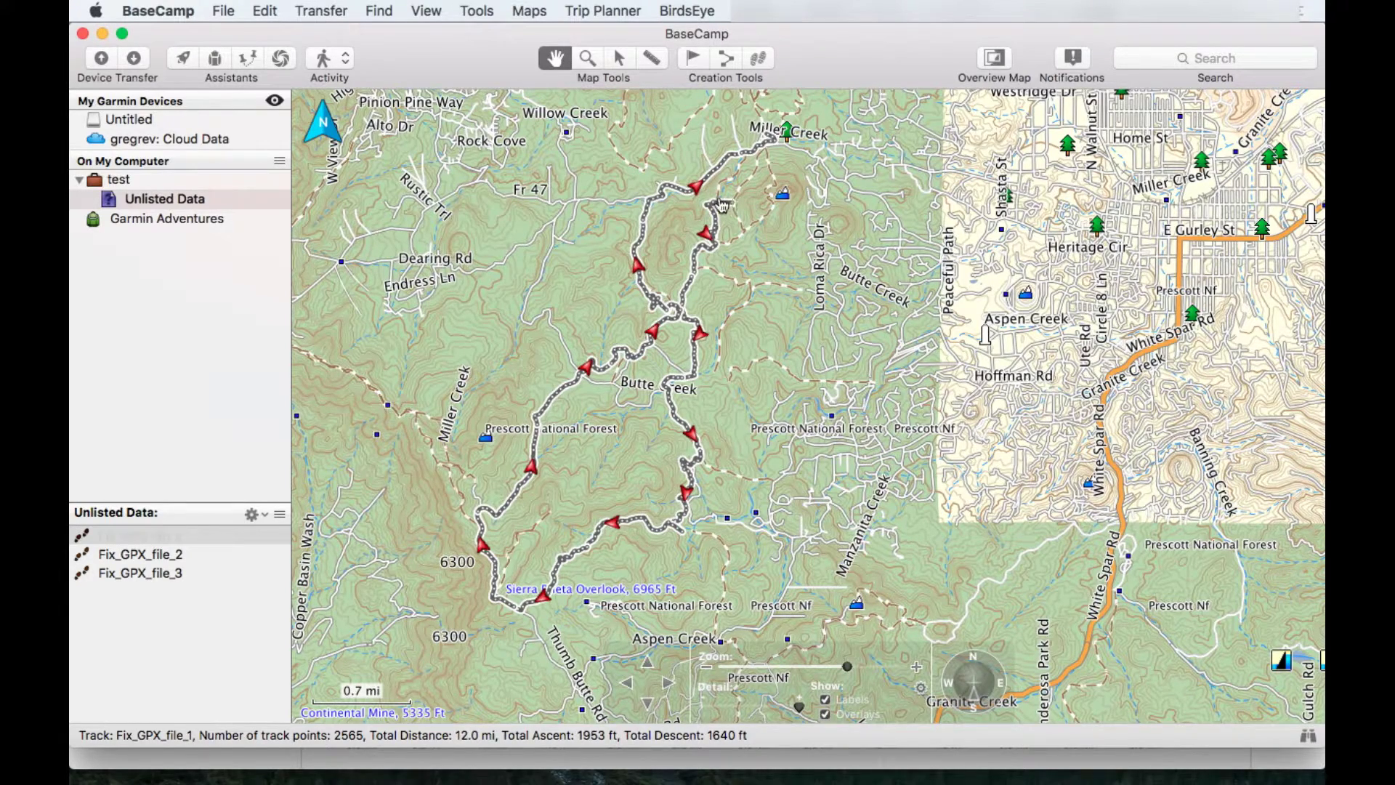
# Delete the stray spur's end point and the end loop points, bringing the track to 11.9 mi
pyautogui.scroll(5, 721, 205)
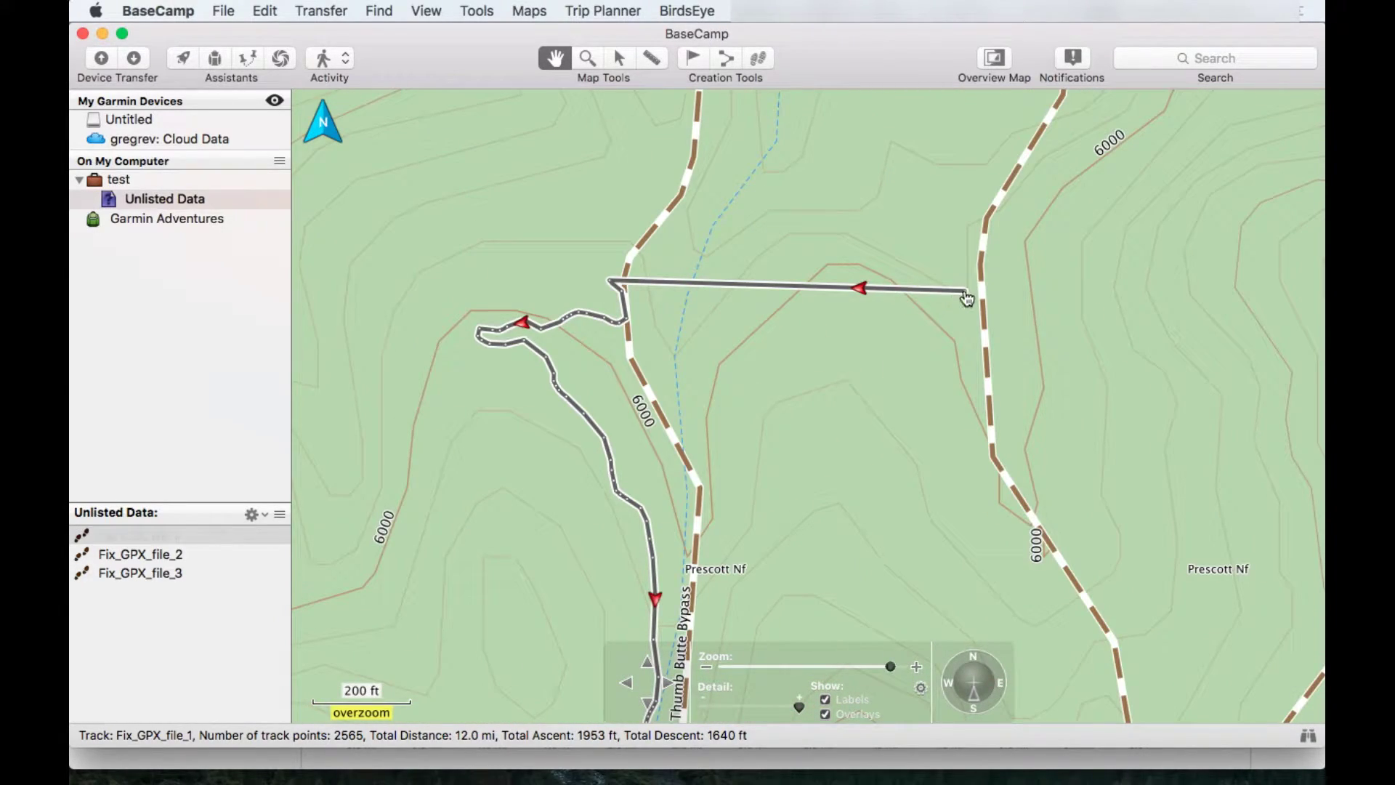
pyautogui.click(965, 291)
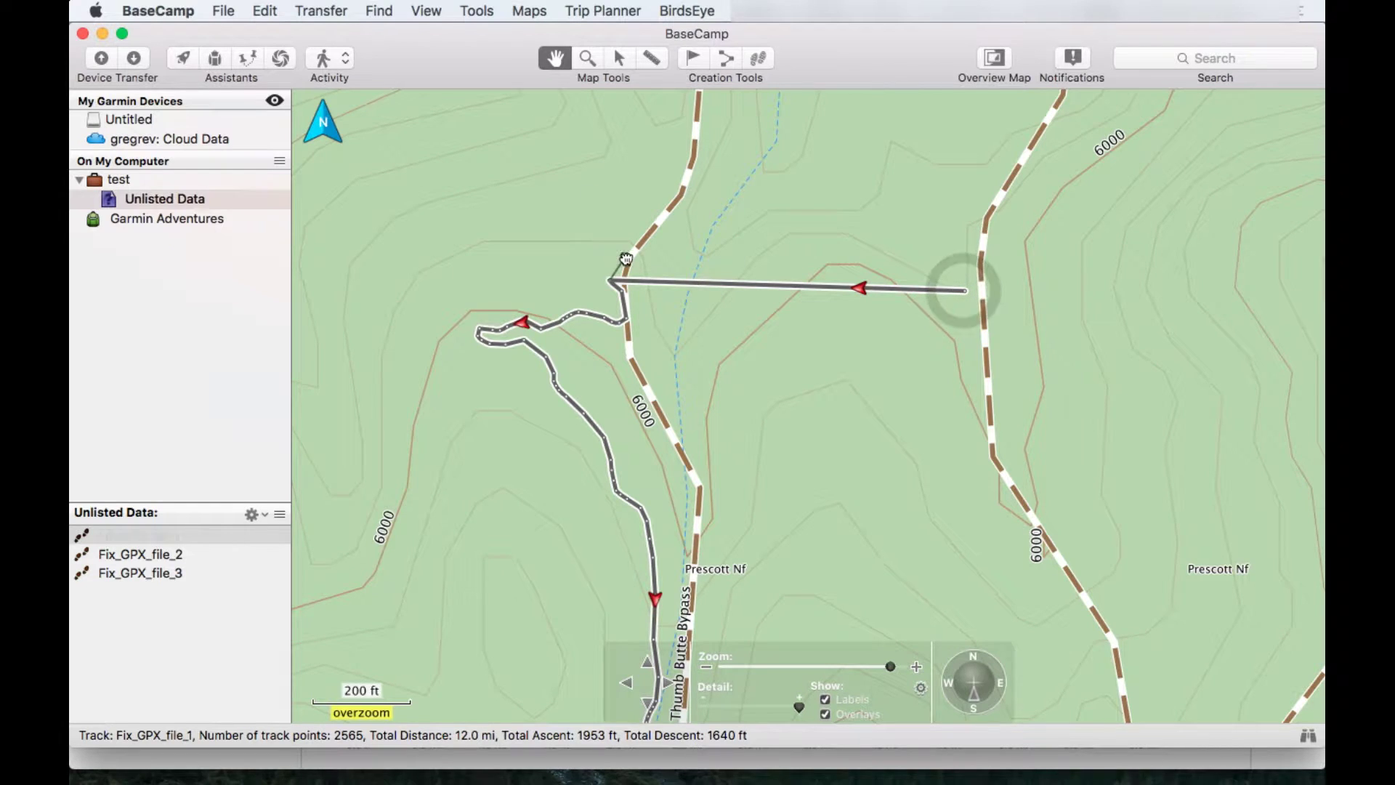
pyautogui.press('Delete')
pyautogui.click(627, 265)
pyautogui.press('Delete')
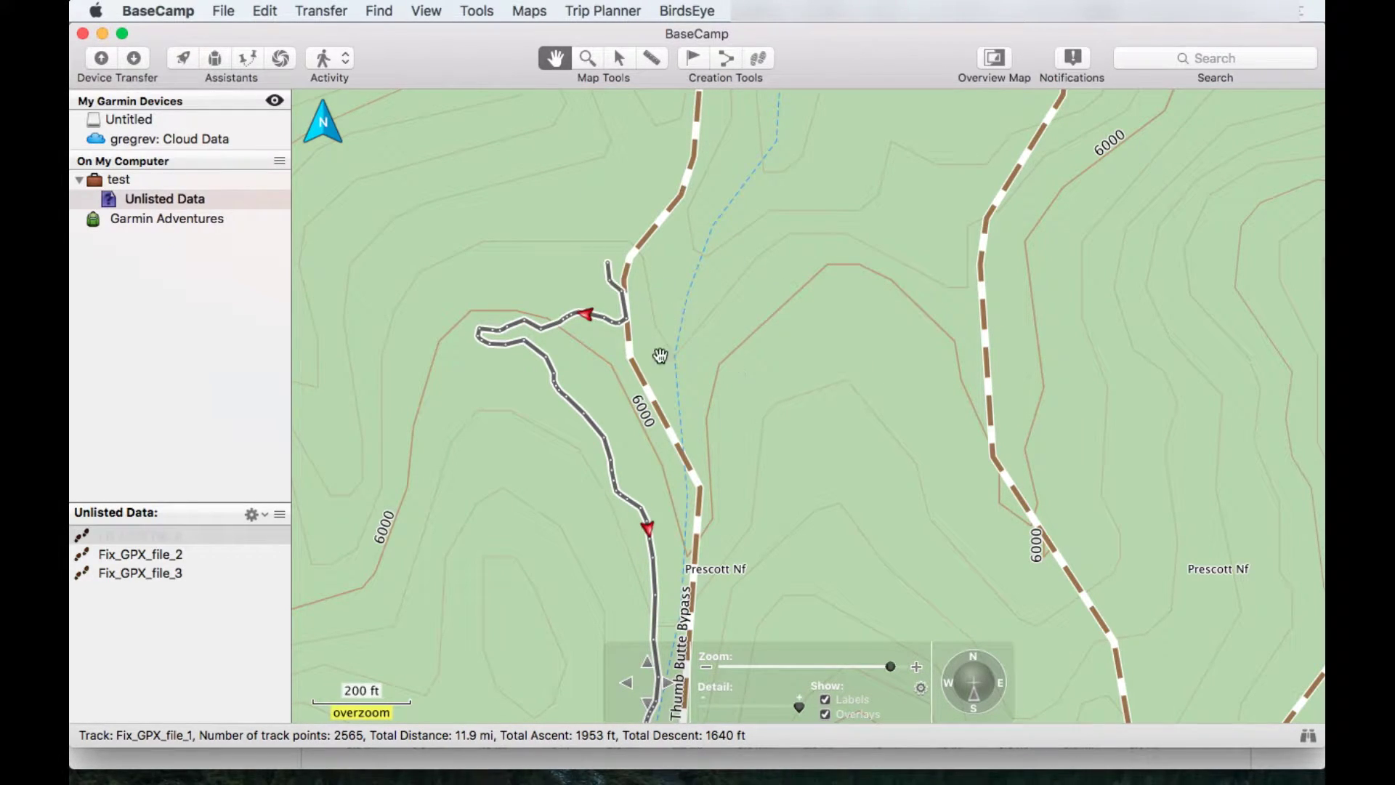
# Show Fix_GPX_file_2 on the map and switch the basemap to Global Map
pyautogui.click(172, 555)
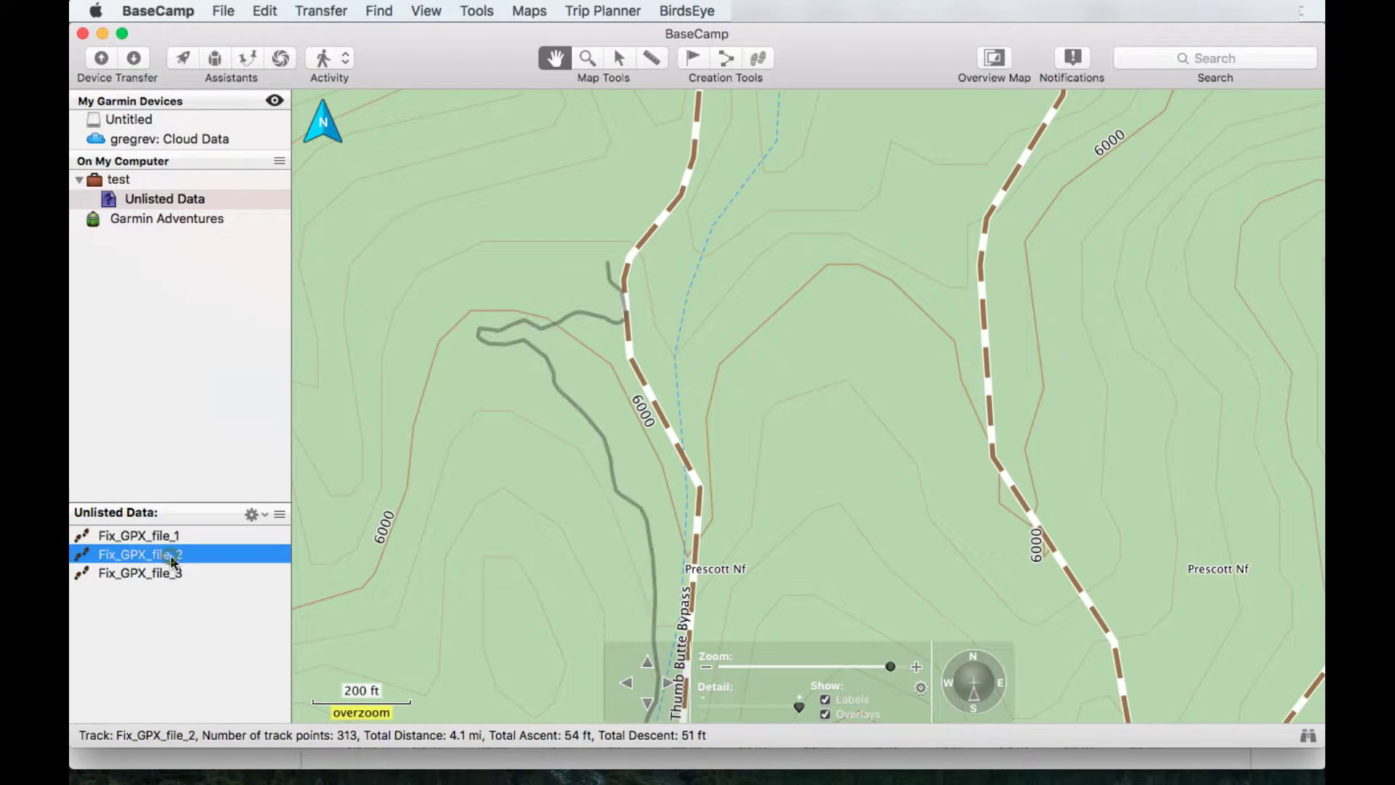
pyautogui.rightClick(173, 556)
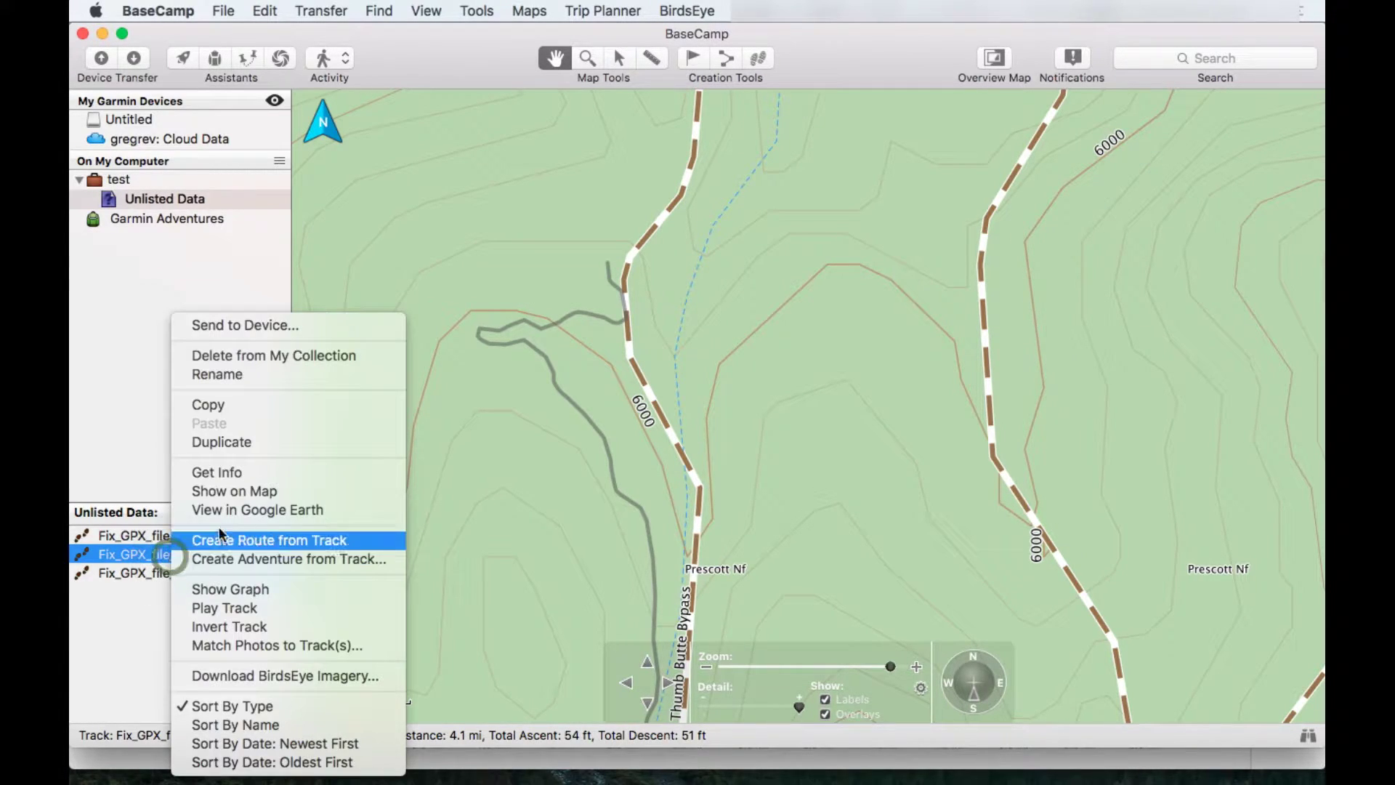
pyautogui.click(254, 494)
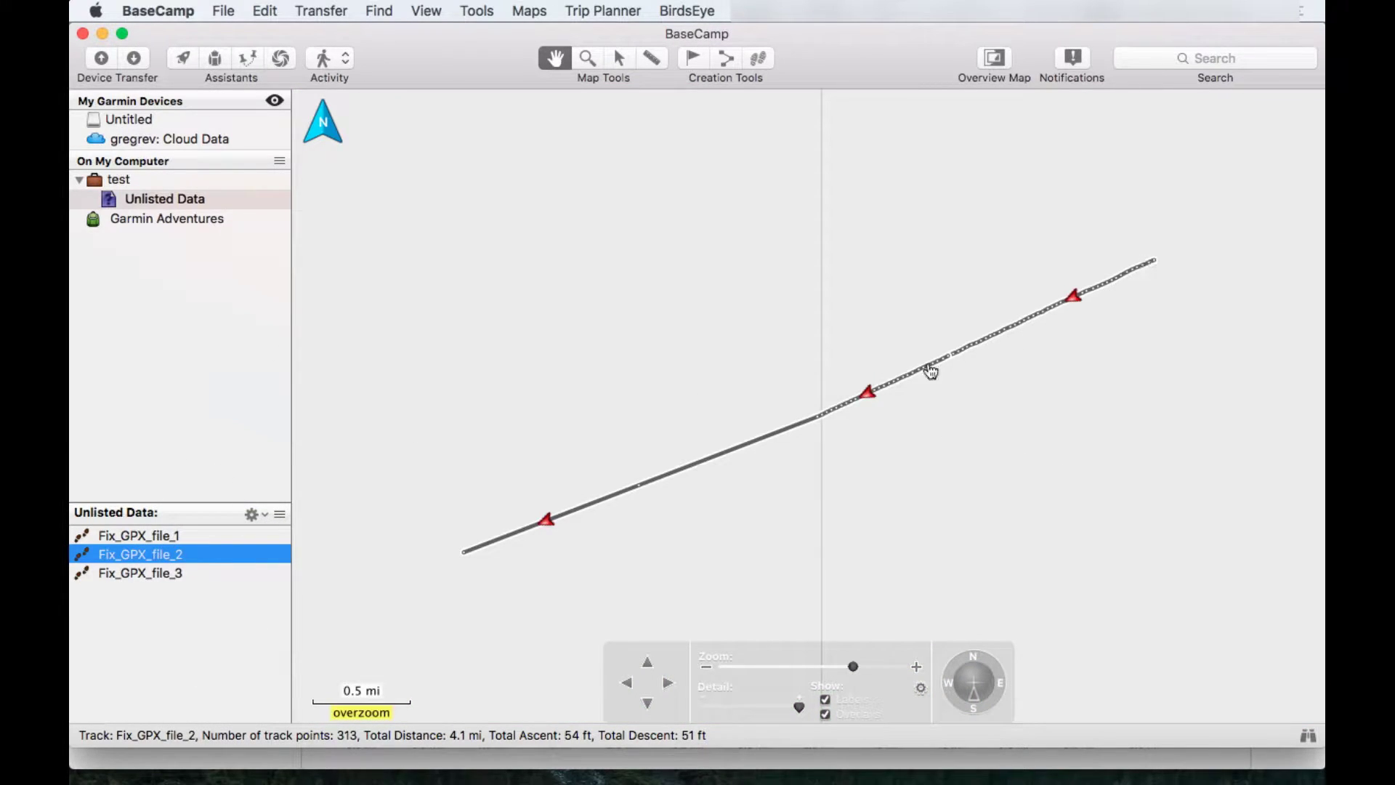
pyautogui.click(529, 11)
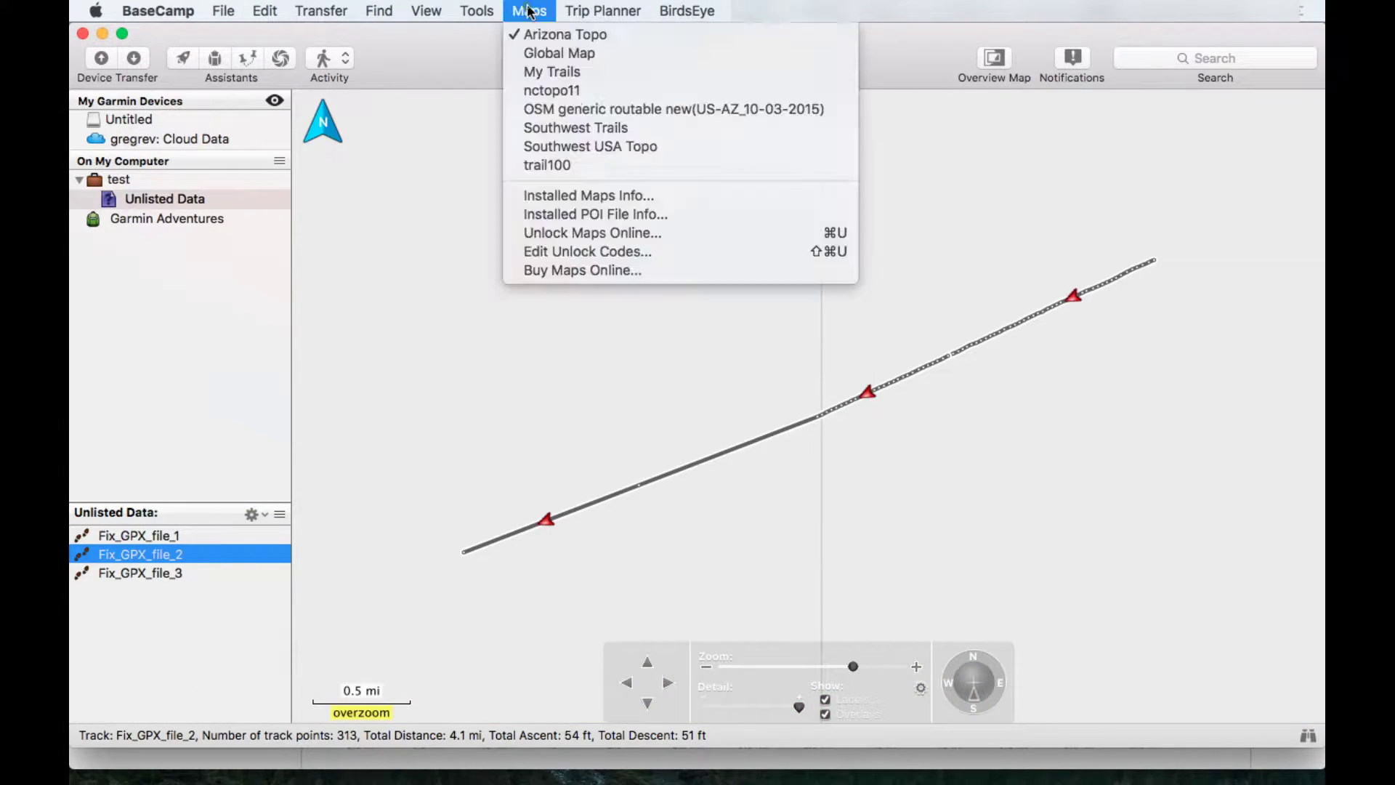
pyautogui.click(567, 57)
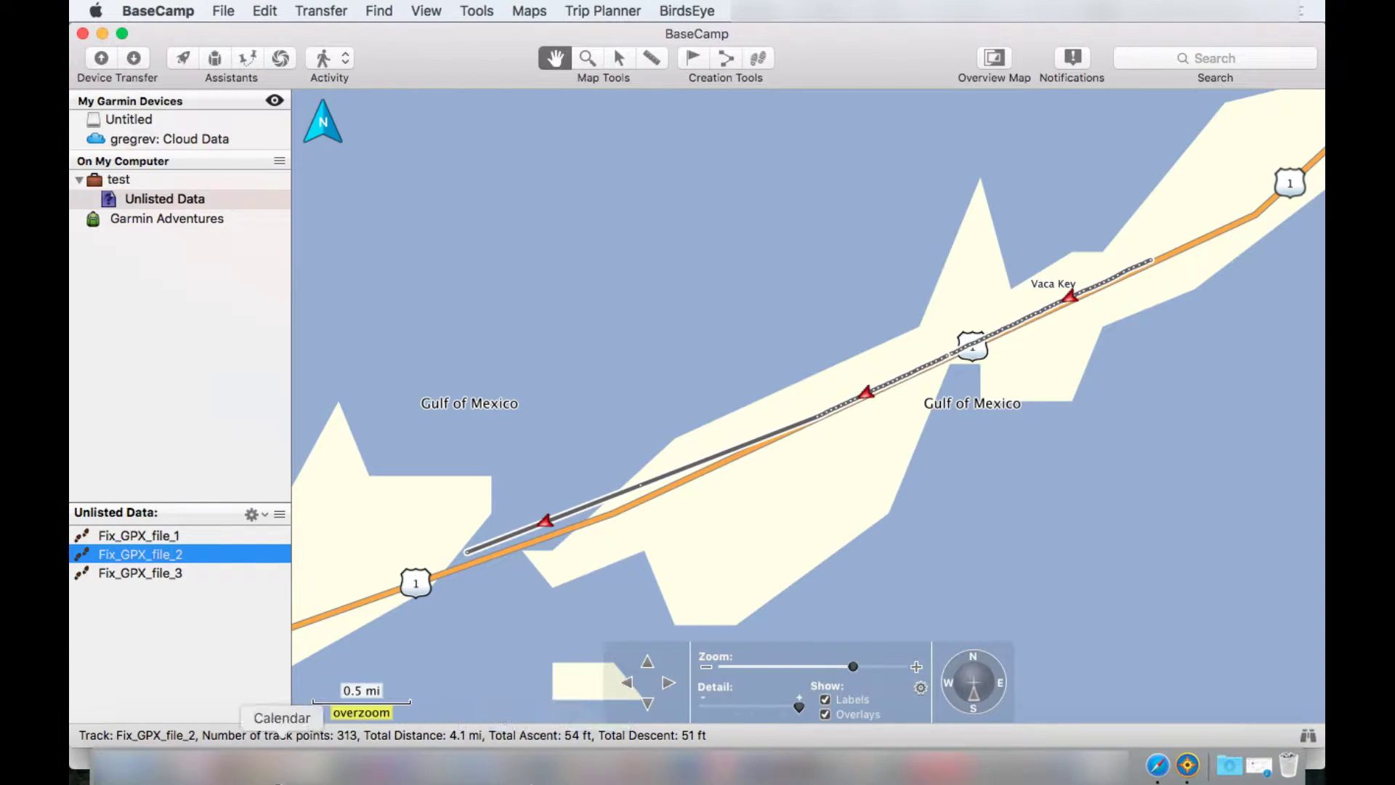
# Review the Morning Run activity in Strava, then return to BaseCamp zoomed on Fix_GPX_file_2
pyautogui.click(1157, 765)
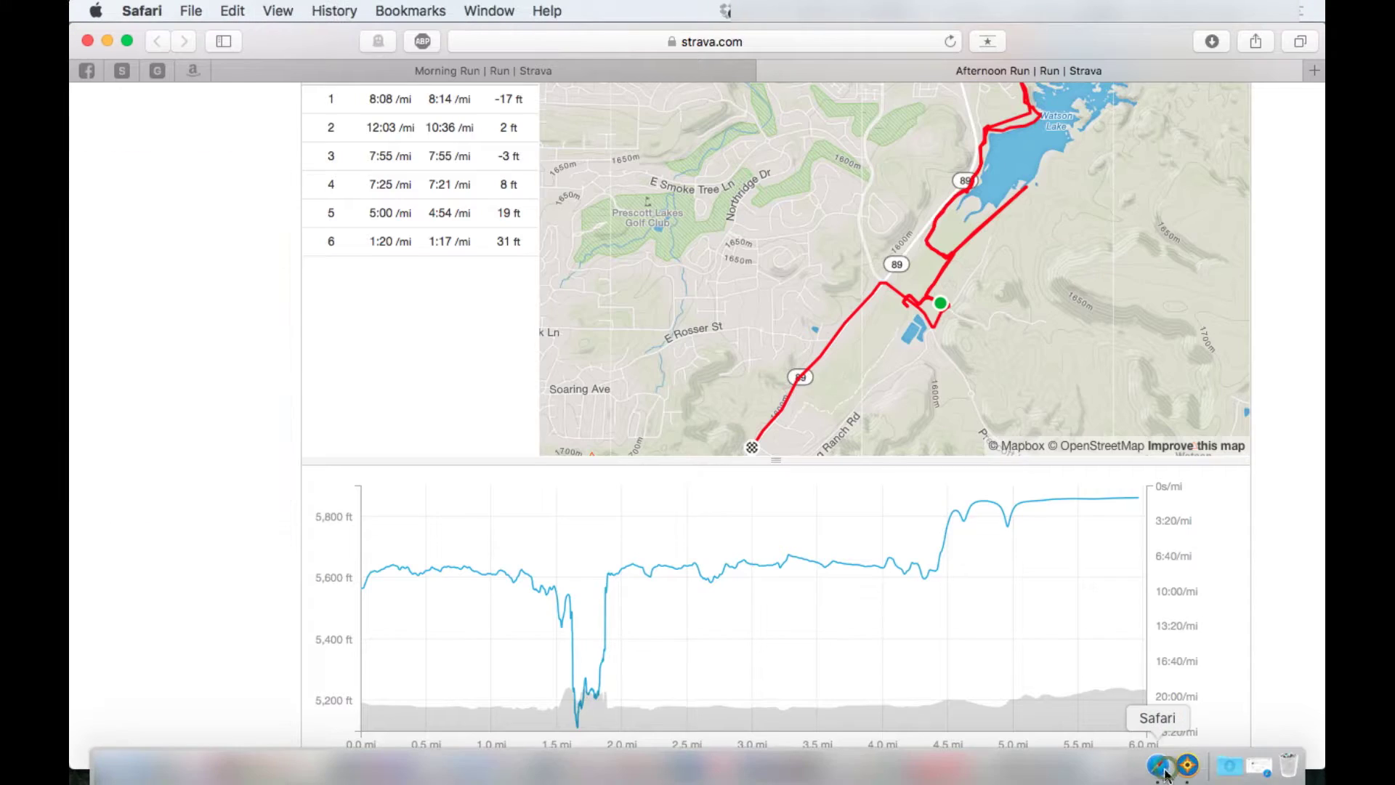
pyautogui.click(512, 70)
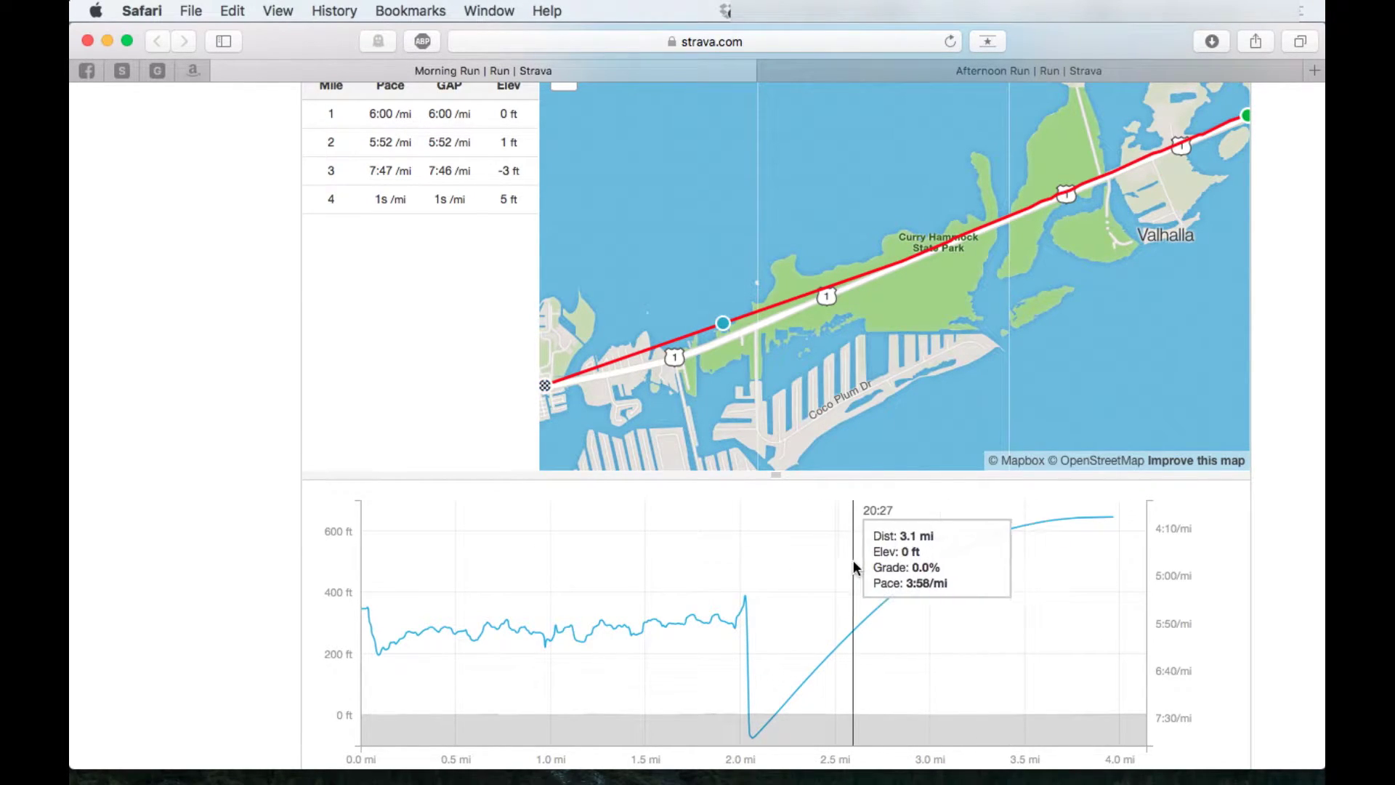
pyautogui.moveTo(1259, 764)
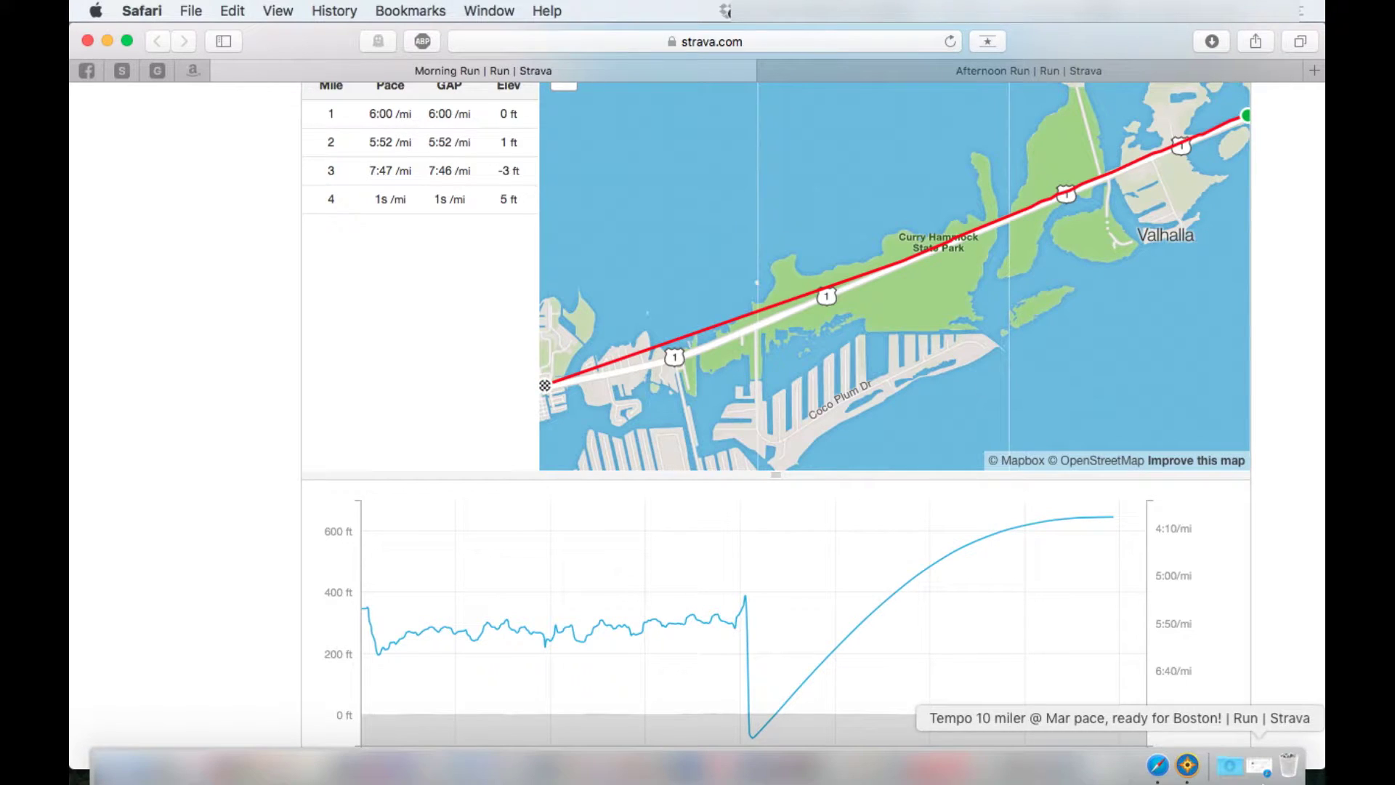
pyautogui.click(1187, 764)
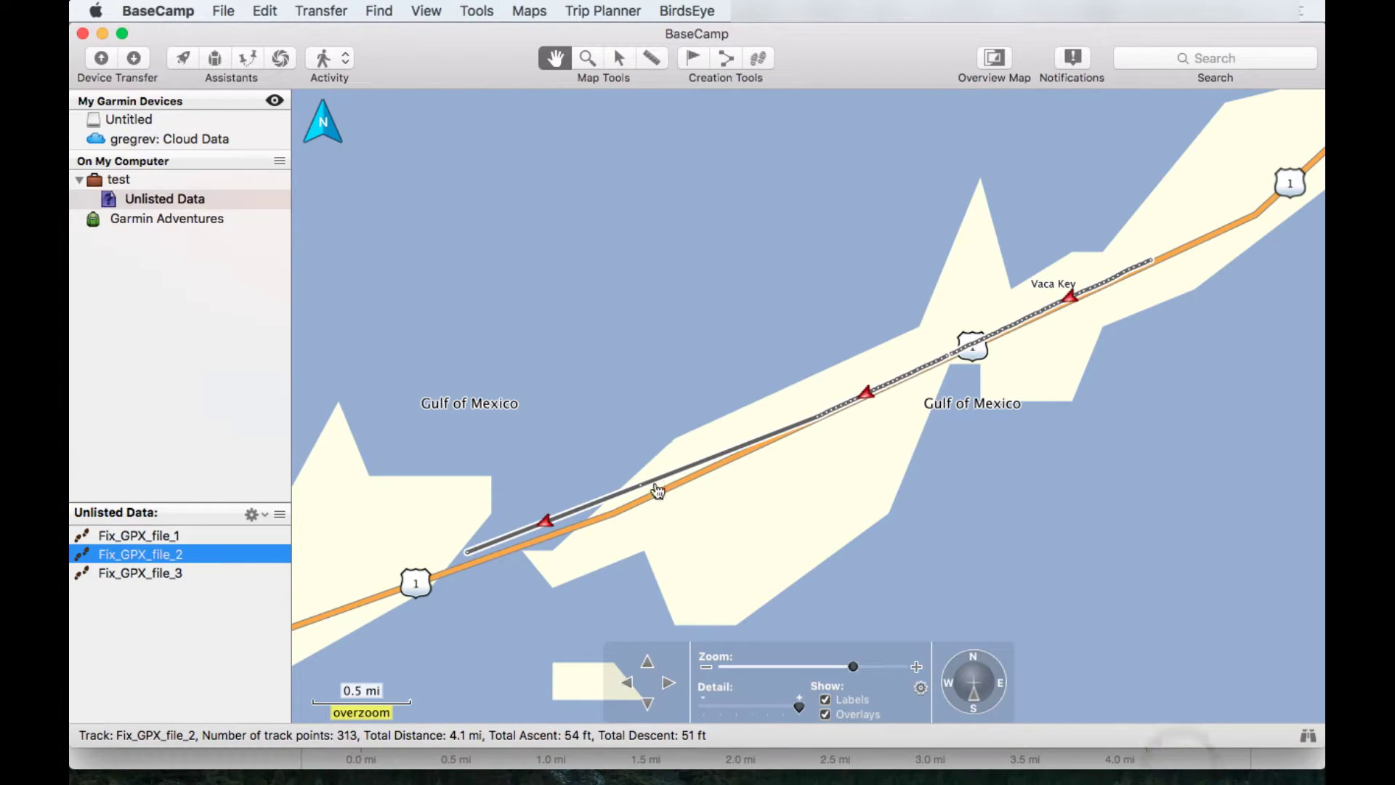
pyautogui.scroll(3, 653, 488)
pyautogui.click(684, 501)
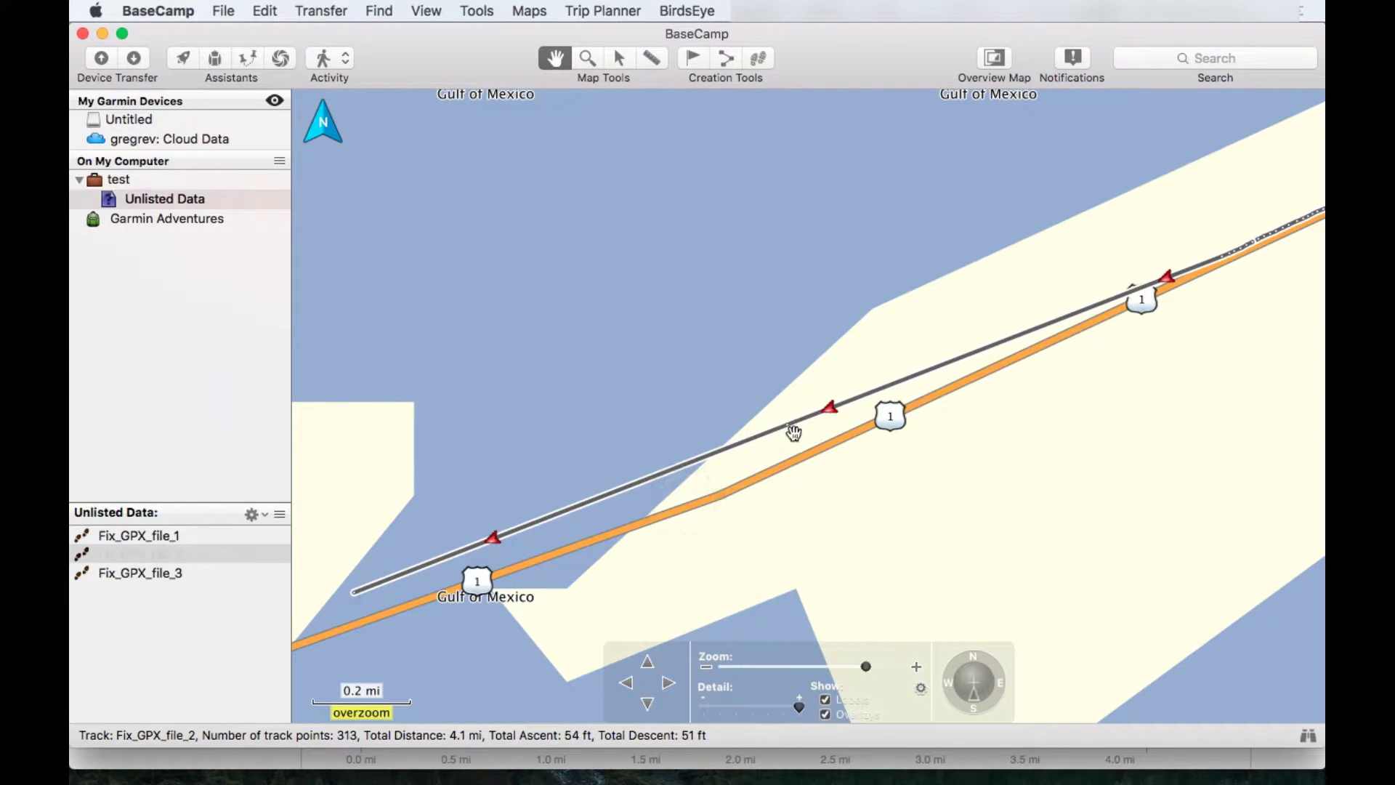
# Open Fix_GPX_file_2's point list and delete the last points 313 and 312
pyautogui.moveTo(1013, 429); pyautogui.dragTo(969, 426)
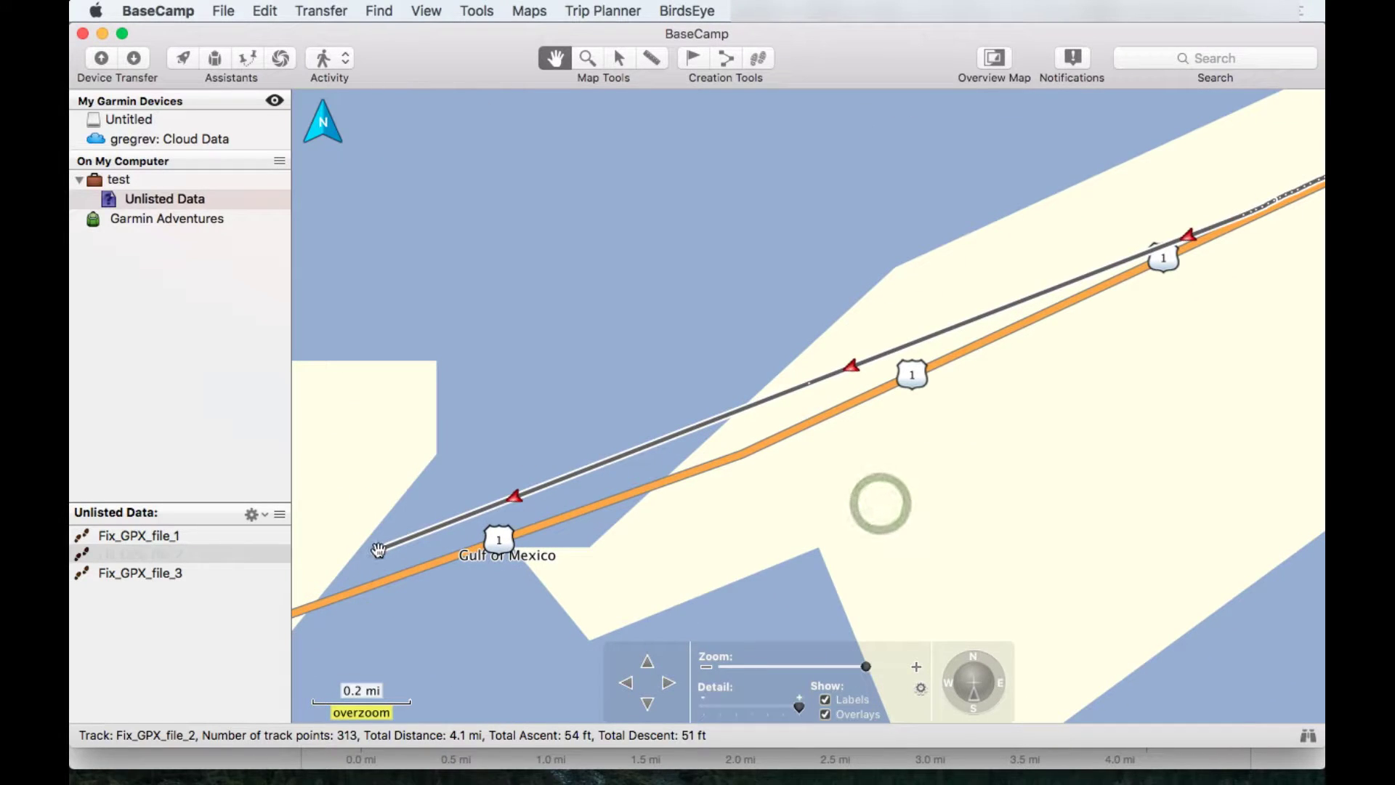
pyautogui.click(377, 551)
pyautogui.doubleClick(378, 551)
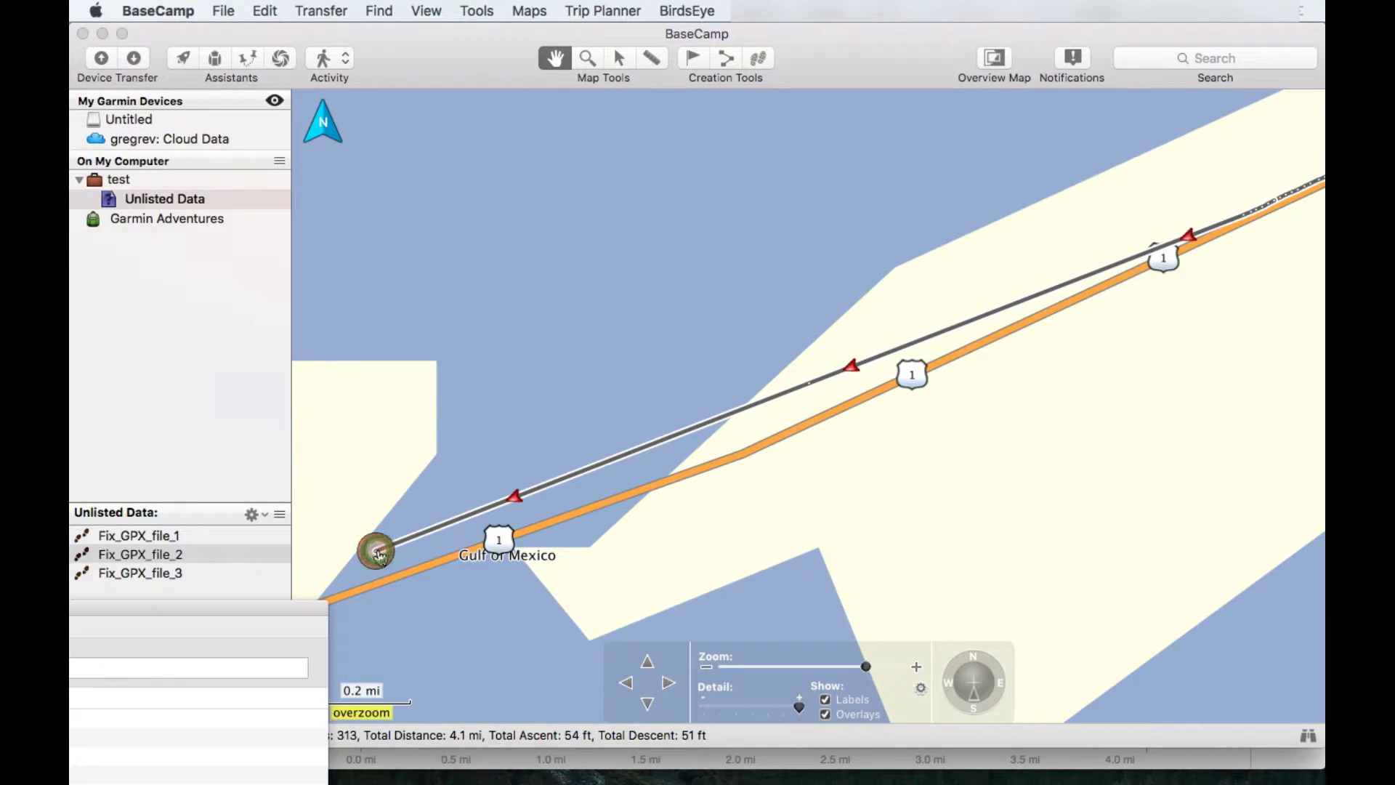
pyautogui.click(252, 611)
pyautogui.moveTo(1226, 491); pyautogui.dragTo(1290, 311)
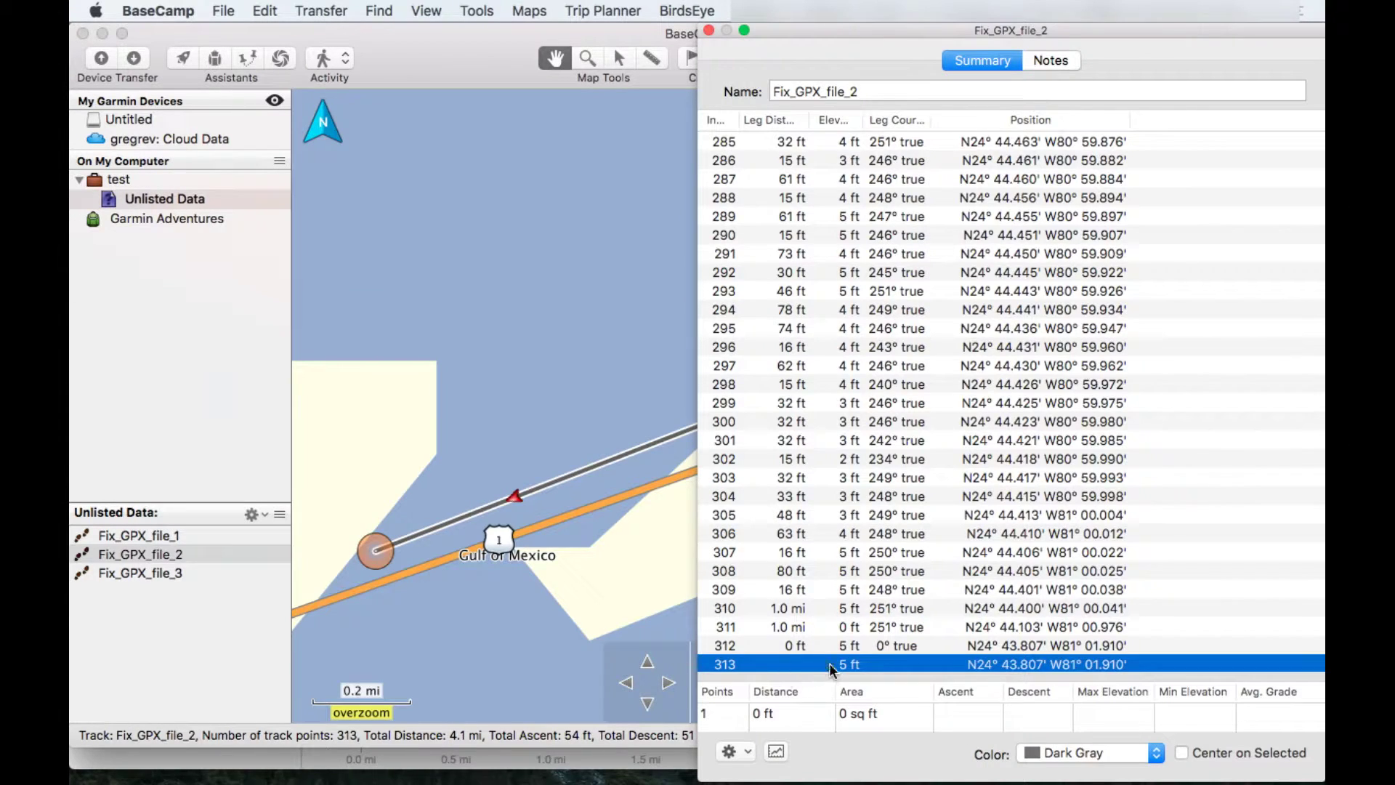
pyautogui.press('Delete')
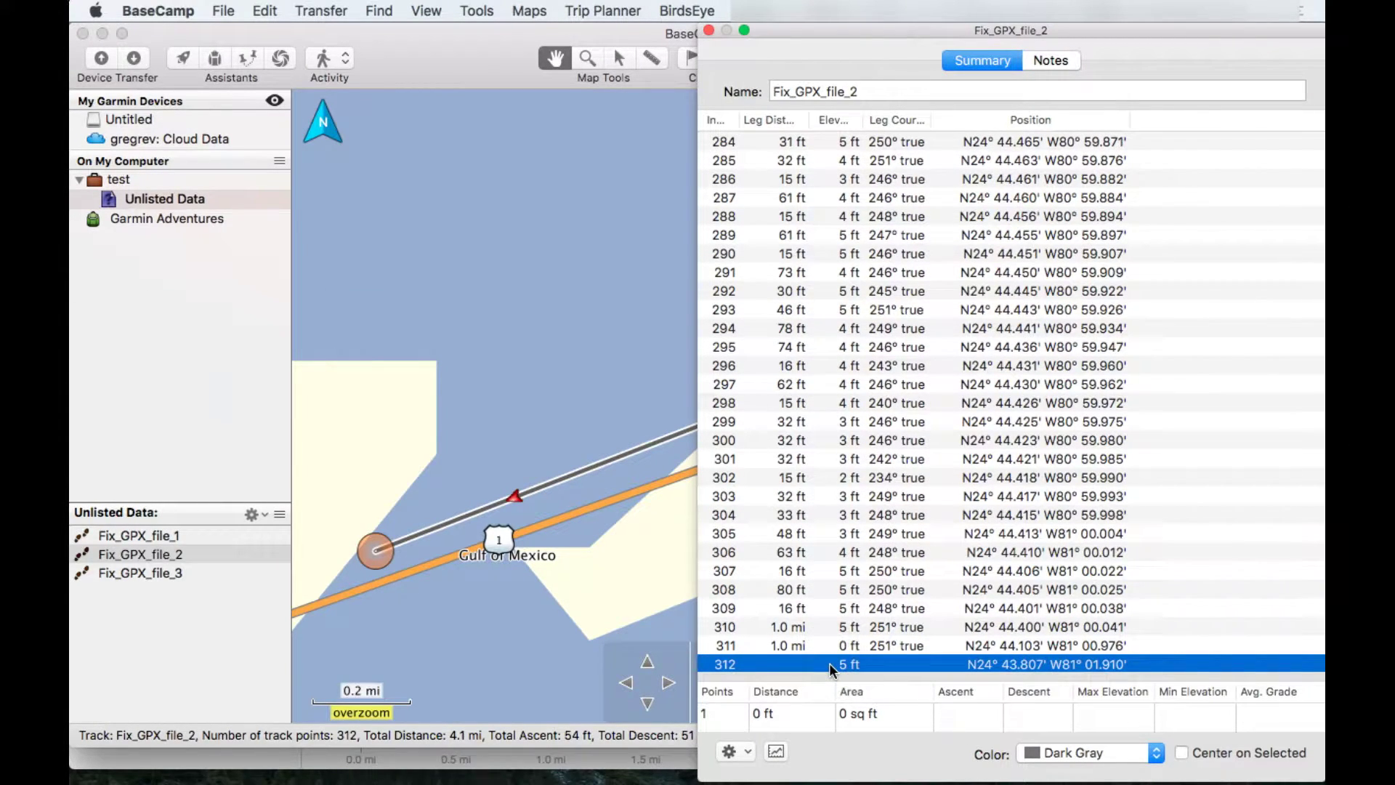
pyautogui.press('Delete')
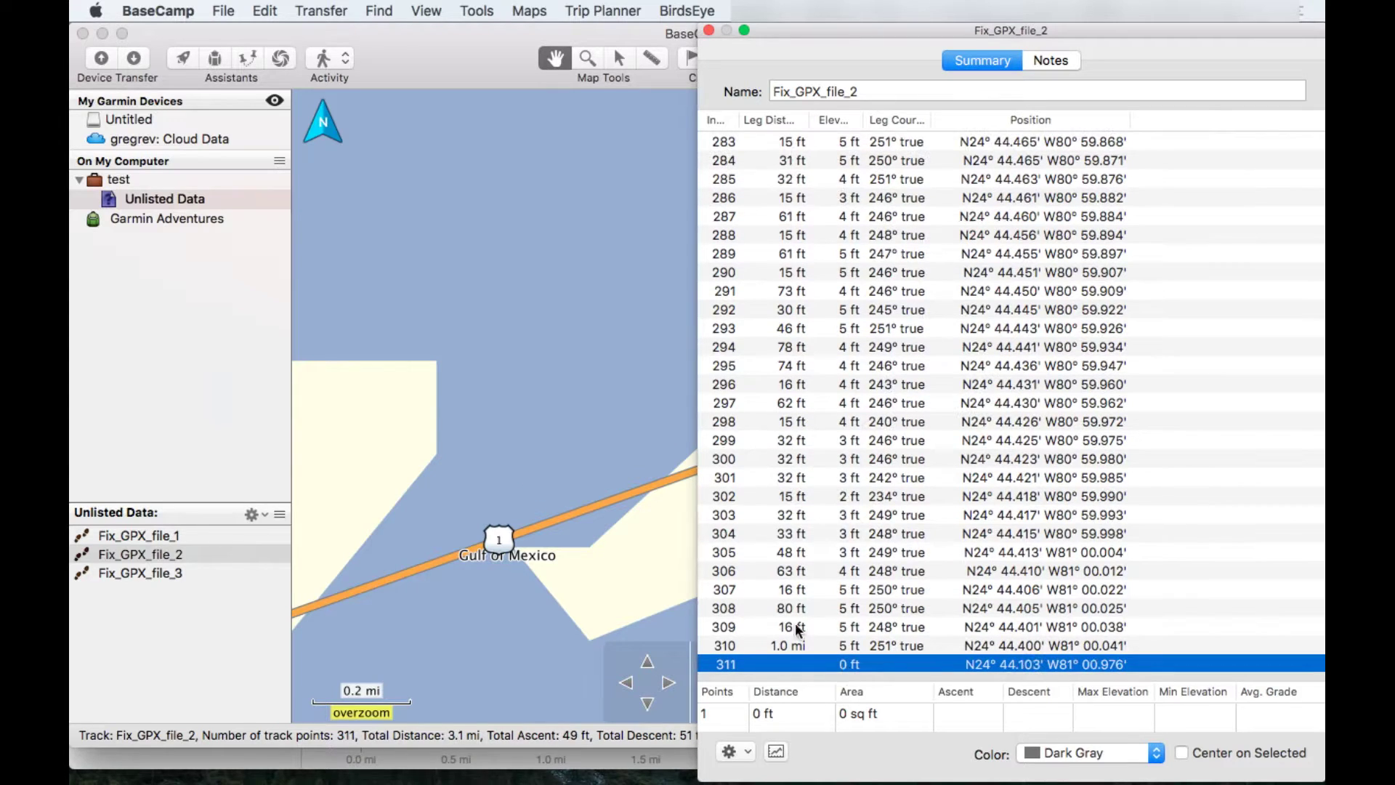
# Delete stray point 311, leaving 310 points and 2.1 mi
pyautogui.moveTo(857, 30); pyautogui.dragTo(420, 463)
pyautogui.scroll(-4, 544, 667)
pyautogui.scroll(3, 560, 642)
pyautogui.scroll(-3, 560, 642)
pyautogui.scroll(1, 535, 655)
pyautogui.scroll(3, 538, 660)
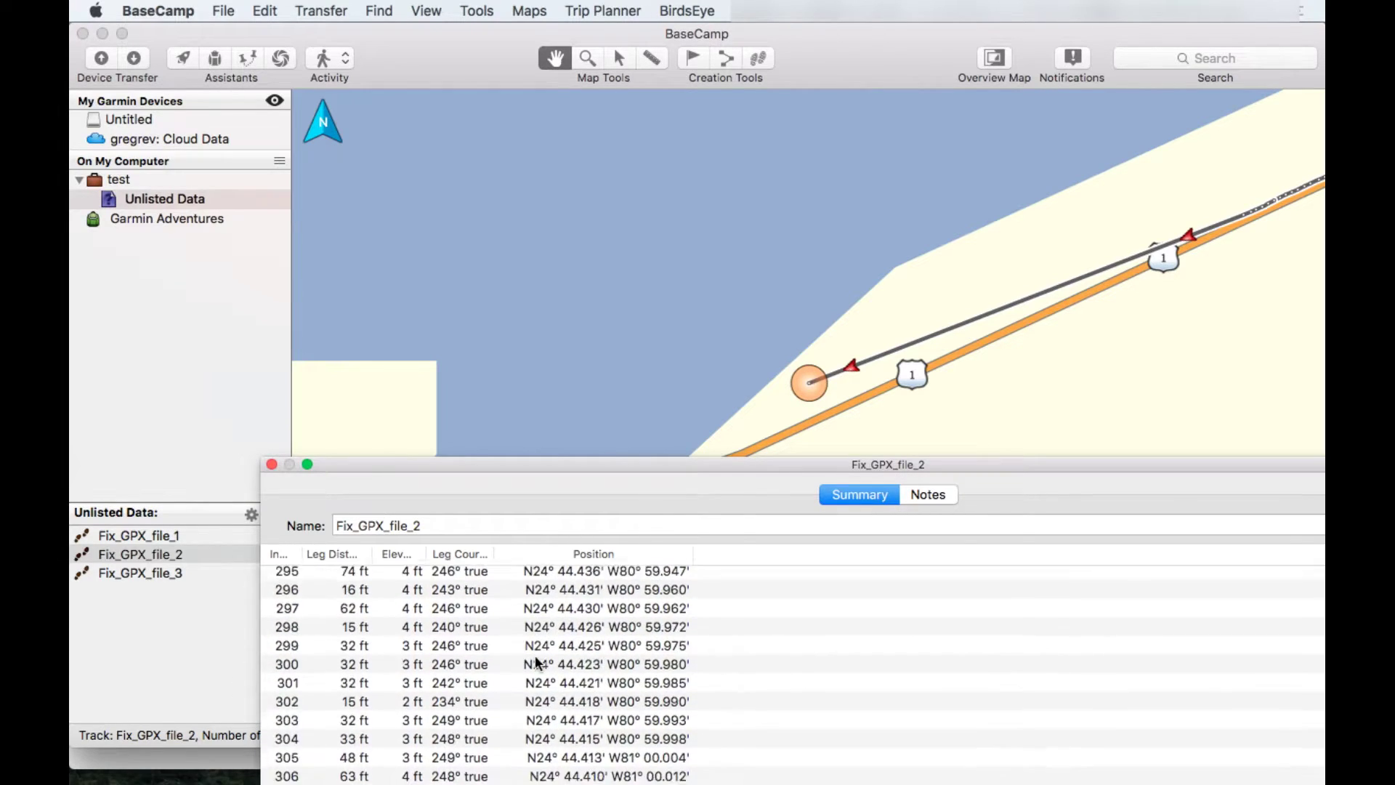
pyautogui.moveTo(503, 466); pyautogui.dragTo(499, 409)
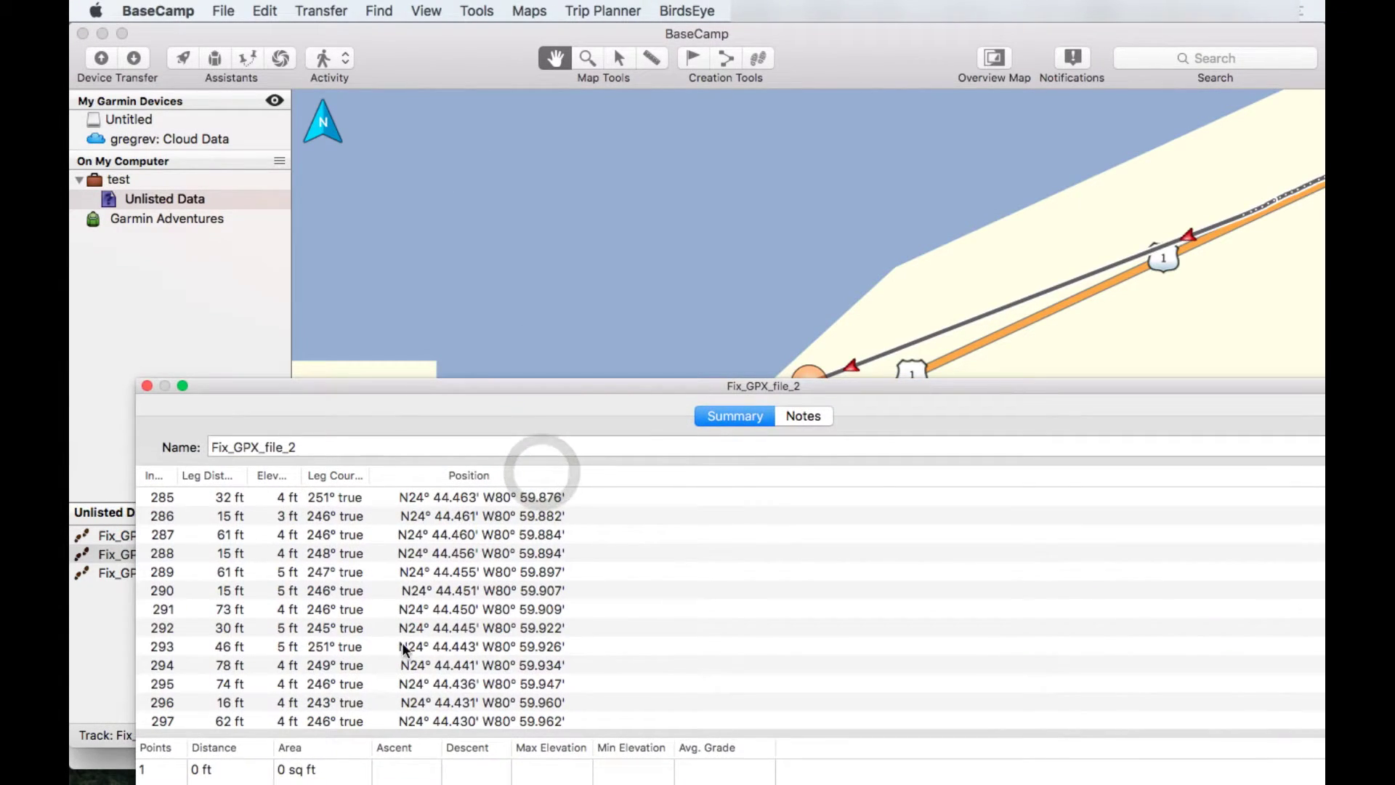
pyautogui.click(346, 721)
pyautogui.scroll(-5, 346, 716)
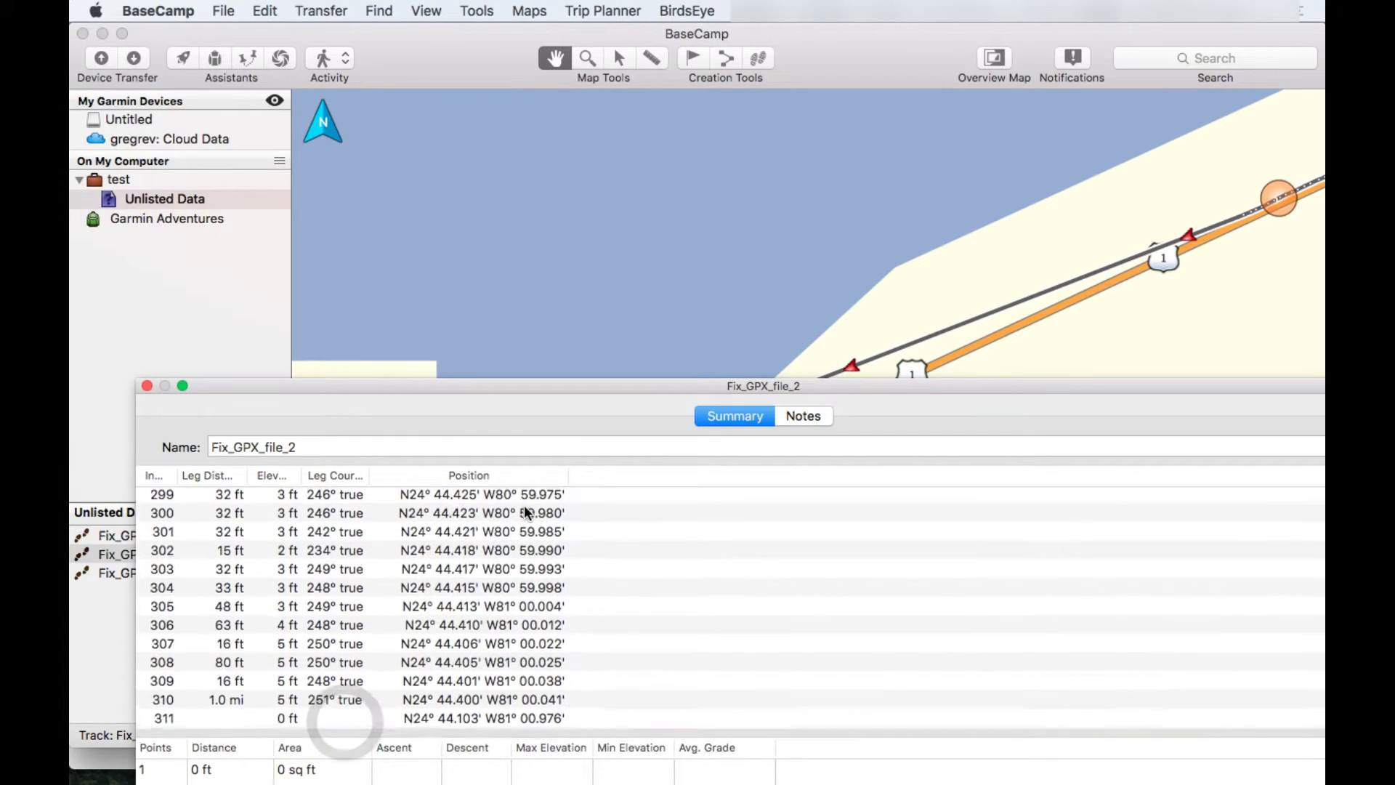
pyautogui.click(426, 719)
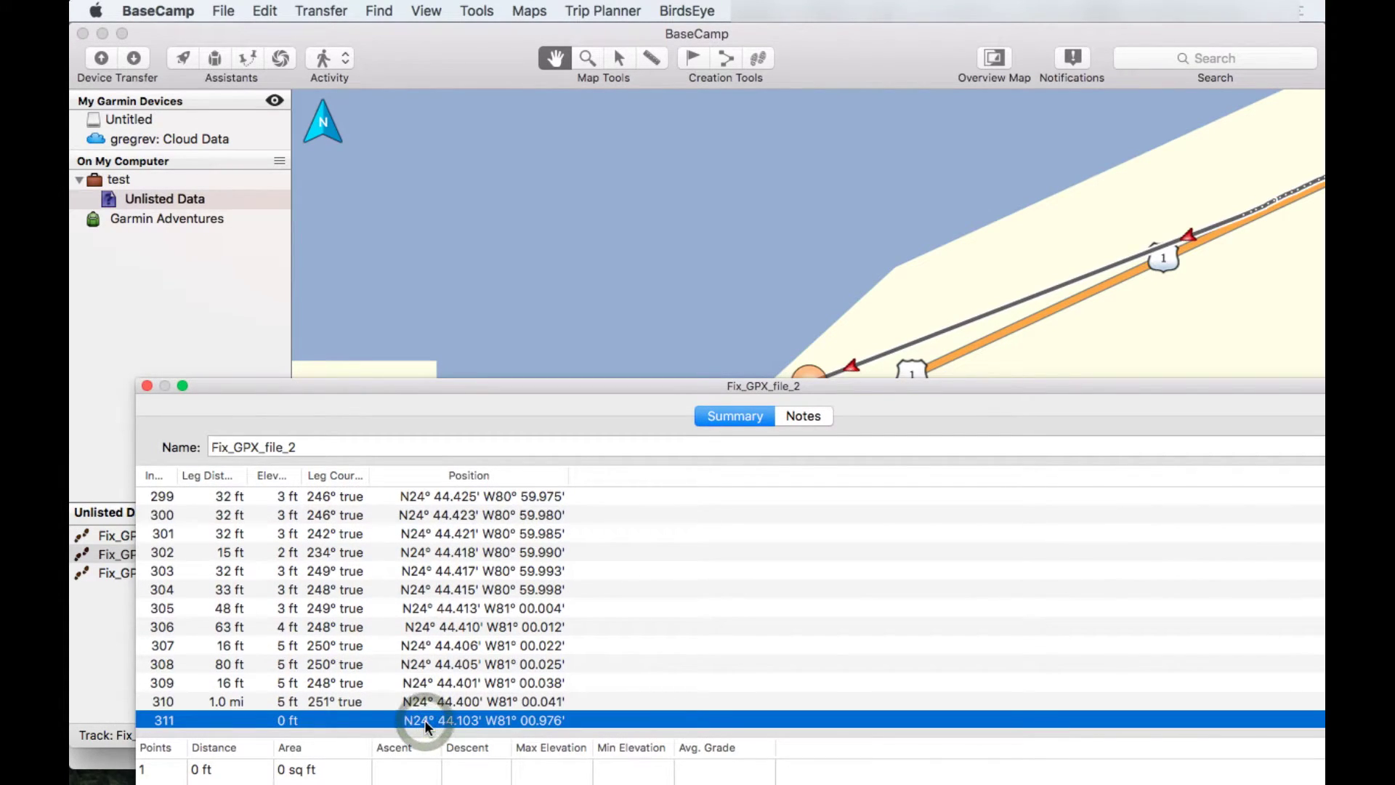
pyautogui.press('Delete')
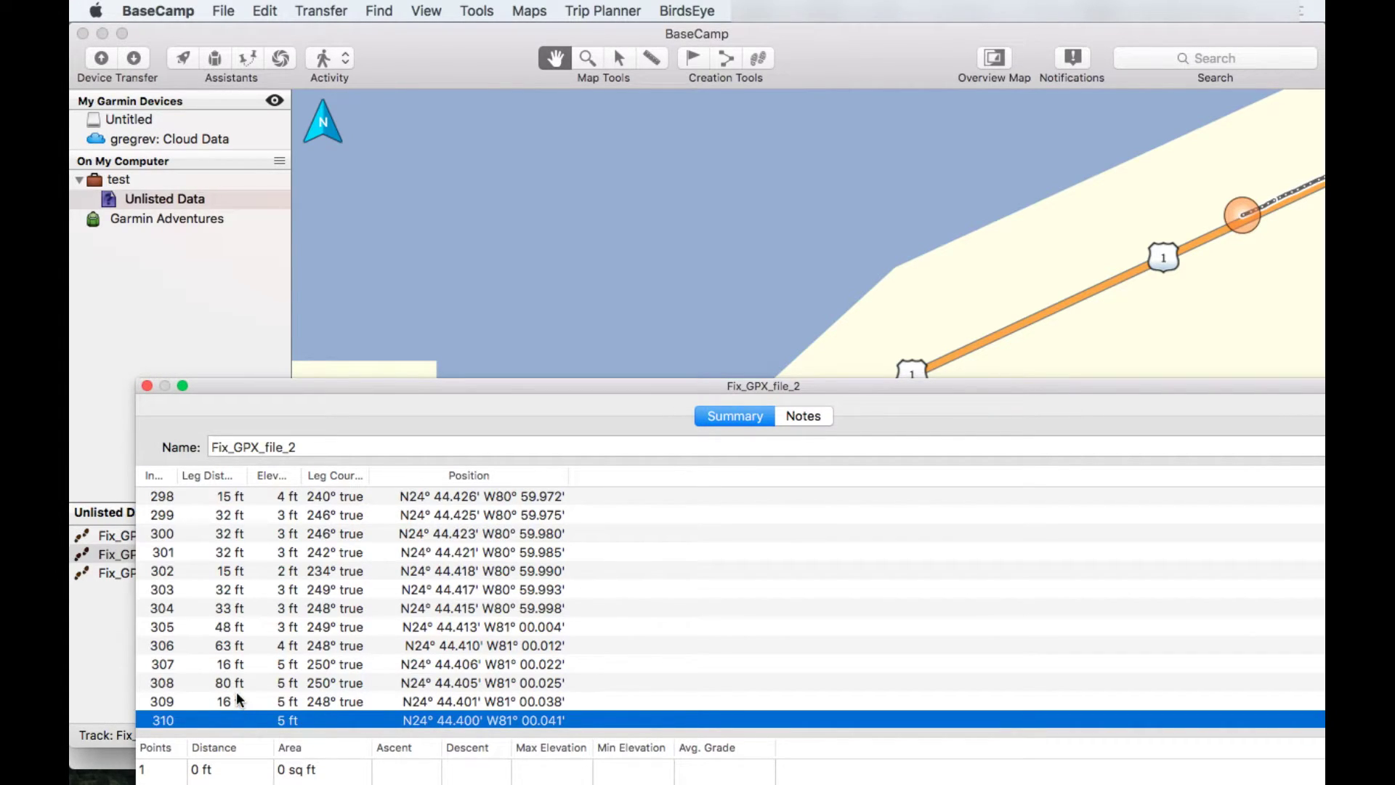
# Close the properties window and zoom and pan to the cleaned 310-point, 2.1-mi track
pyautogui.click(147, 385)
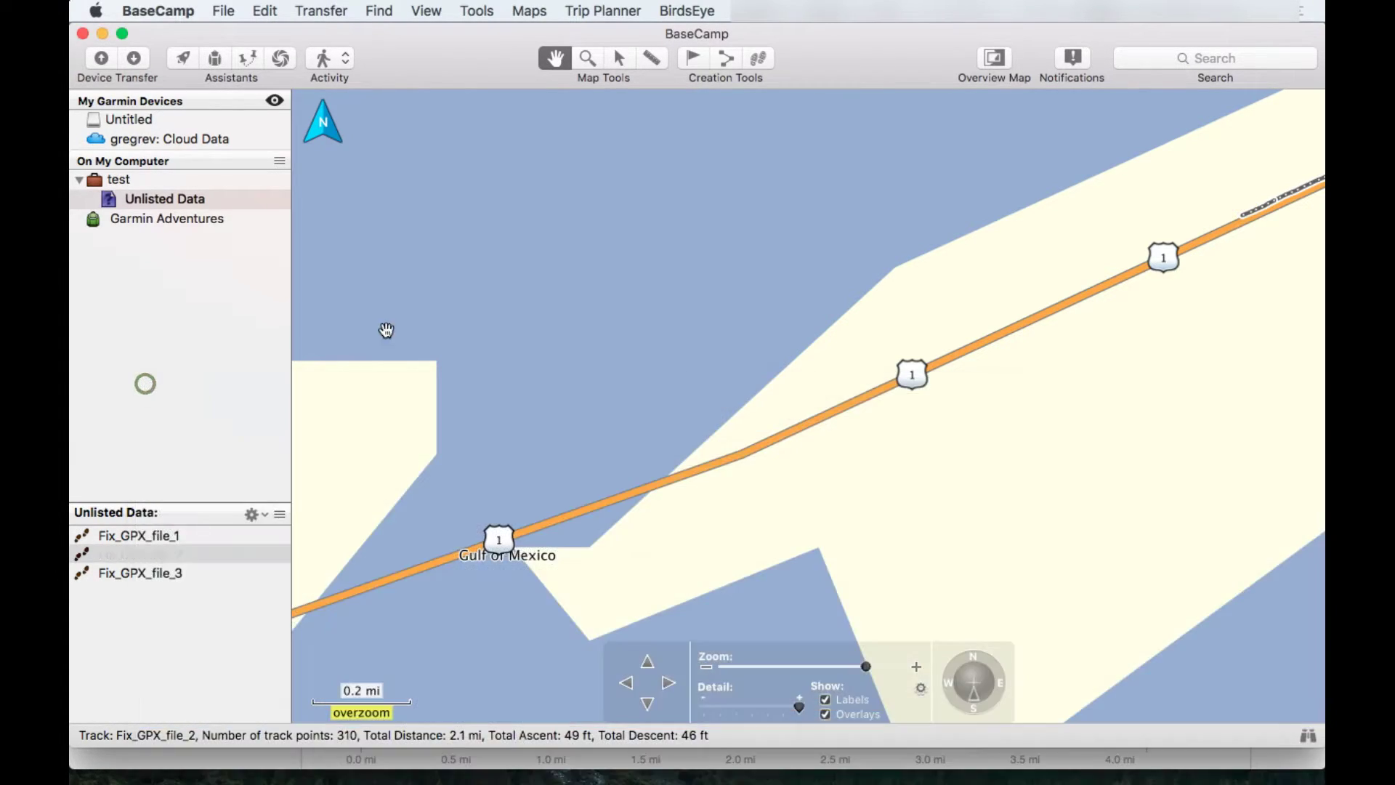
pyautogui.doubleClick(1274, 314)
pyautogui.moveTo(1059, 465); pyautogui.dragTo(968, 513)
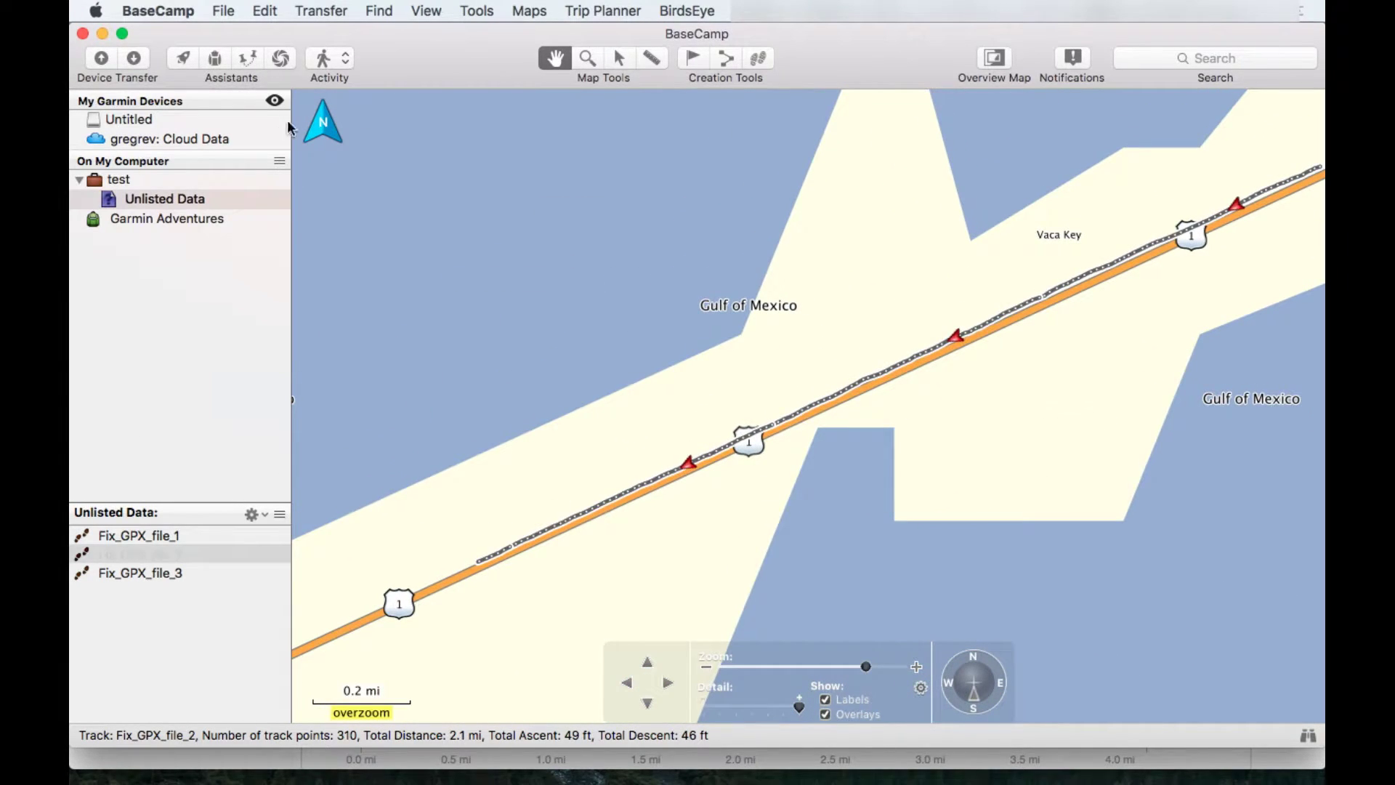
pyautogui.click(227, 6)
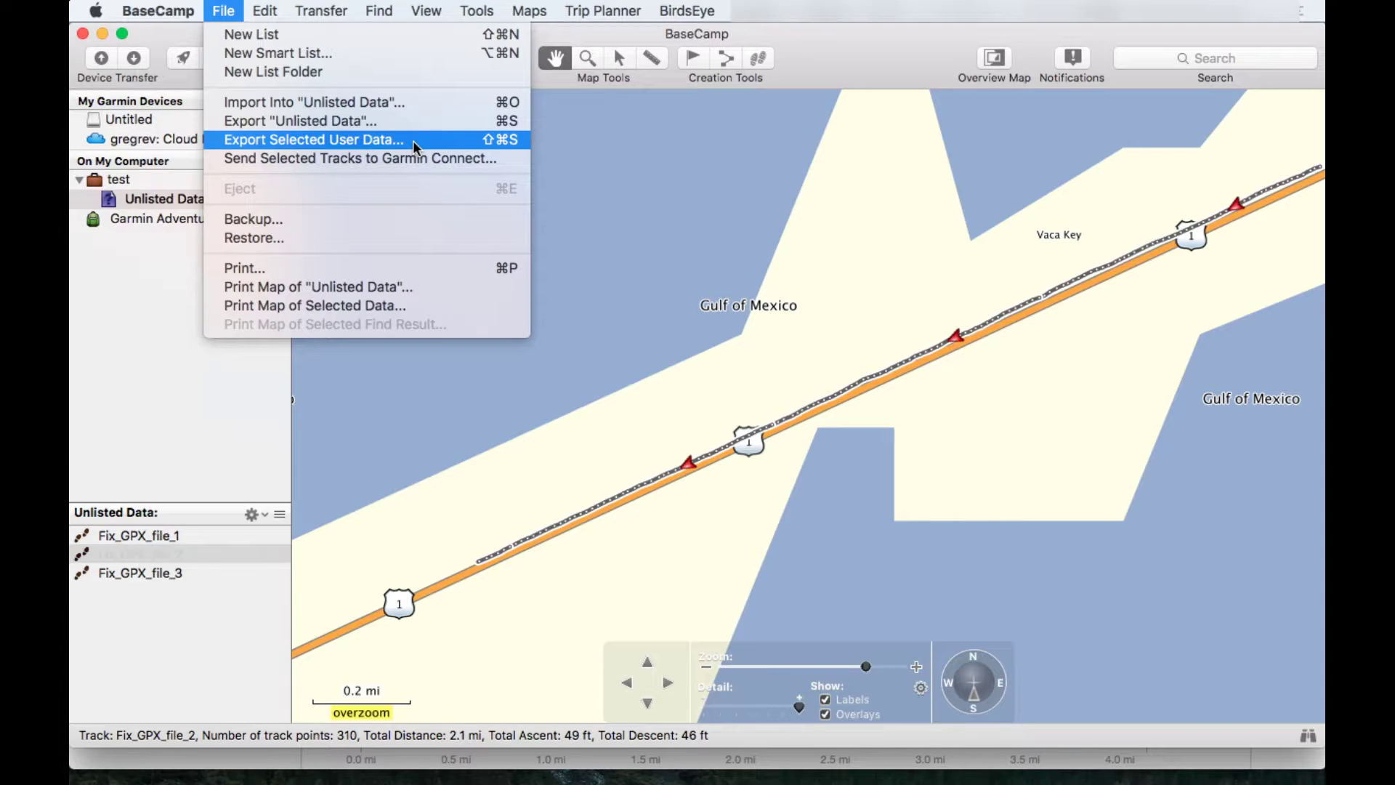
# Show the whole Fix_GPX_file_3 track on the map, centred beside Route 89
pyautogui.click(175, 683)
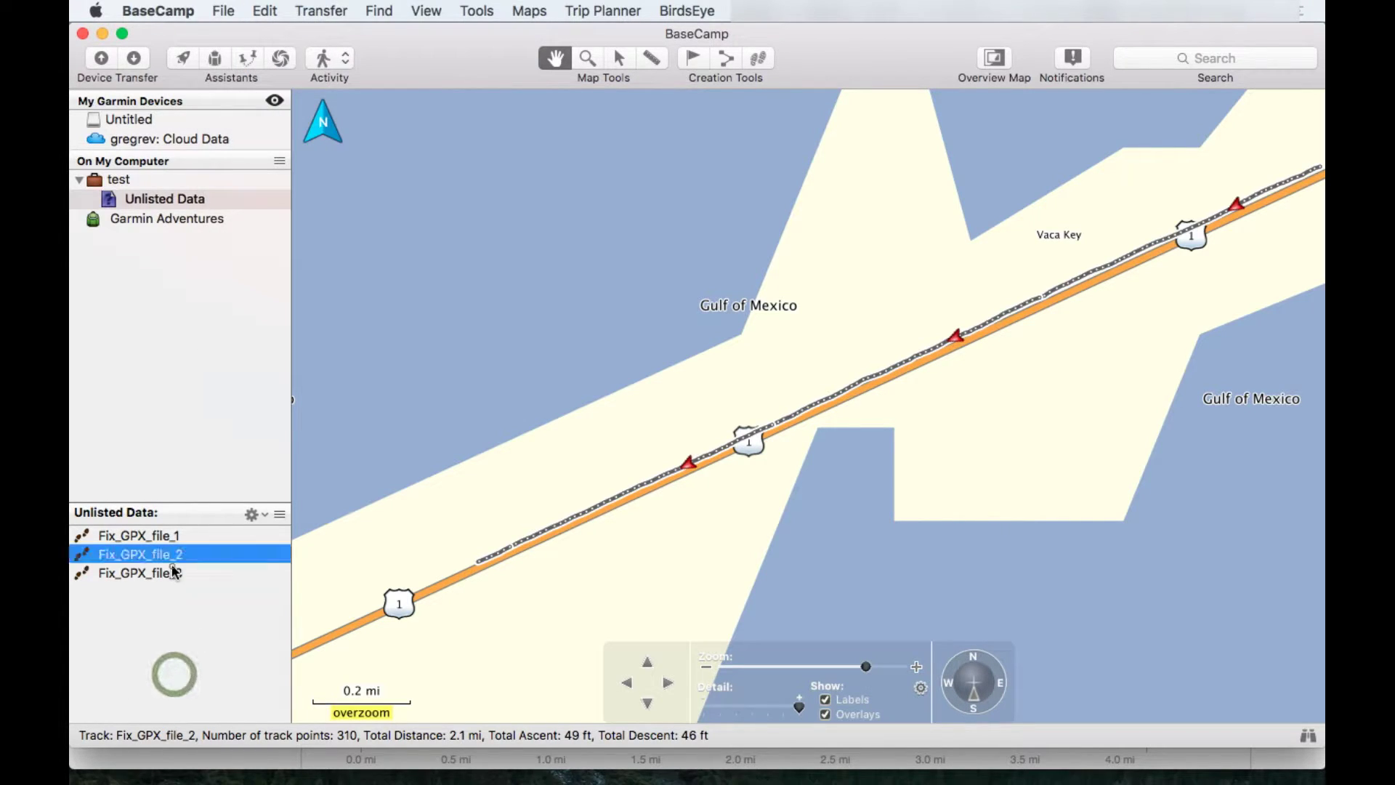
pyautogui.click(169, 573)
pyautogui.rightClick(169, 574)
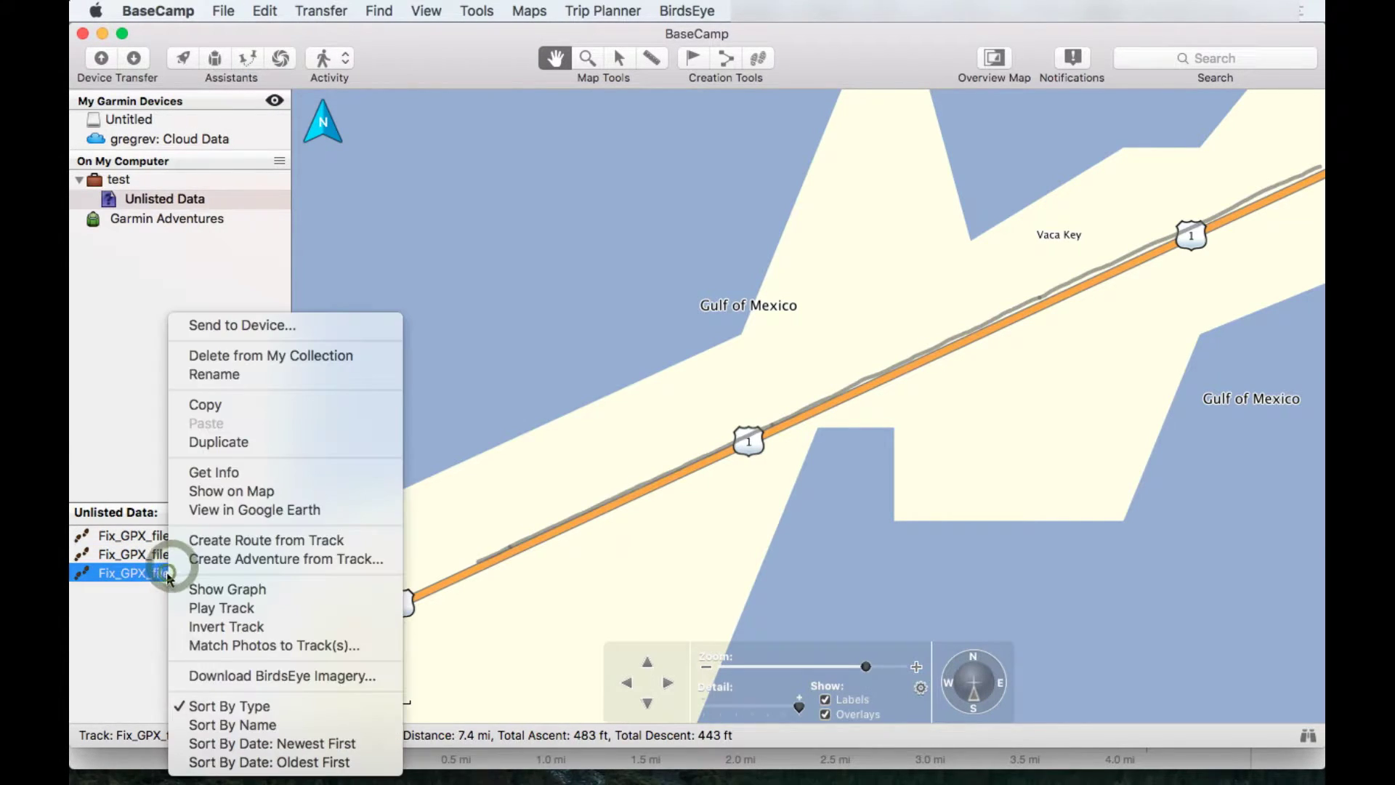
pyautogui.click(263, 491)
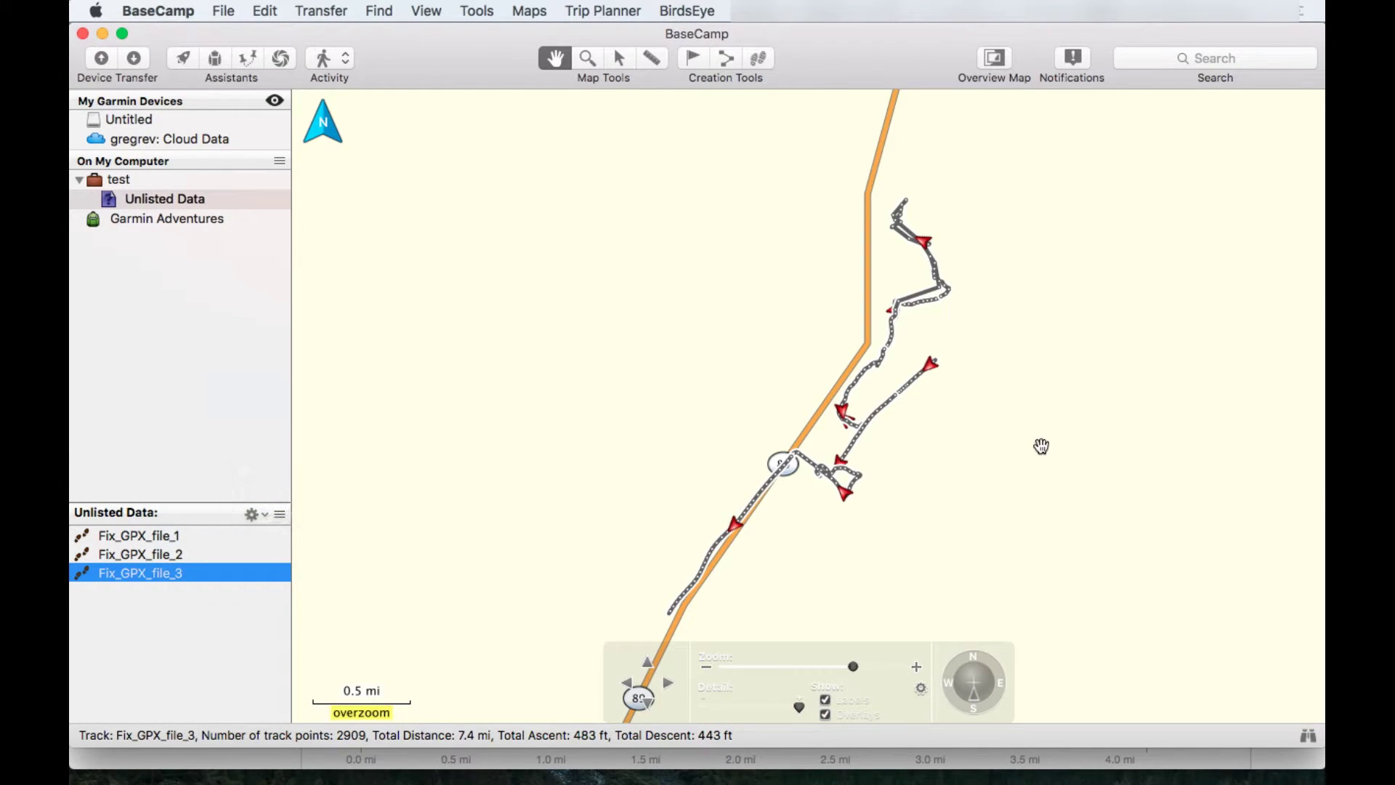
pyautogui.moveTo(962, 477); pyautogui.dragTo(935, 445)
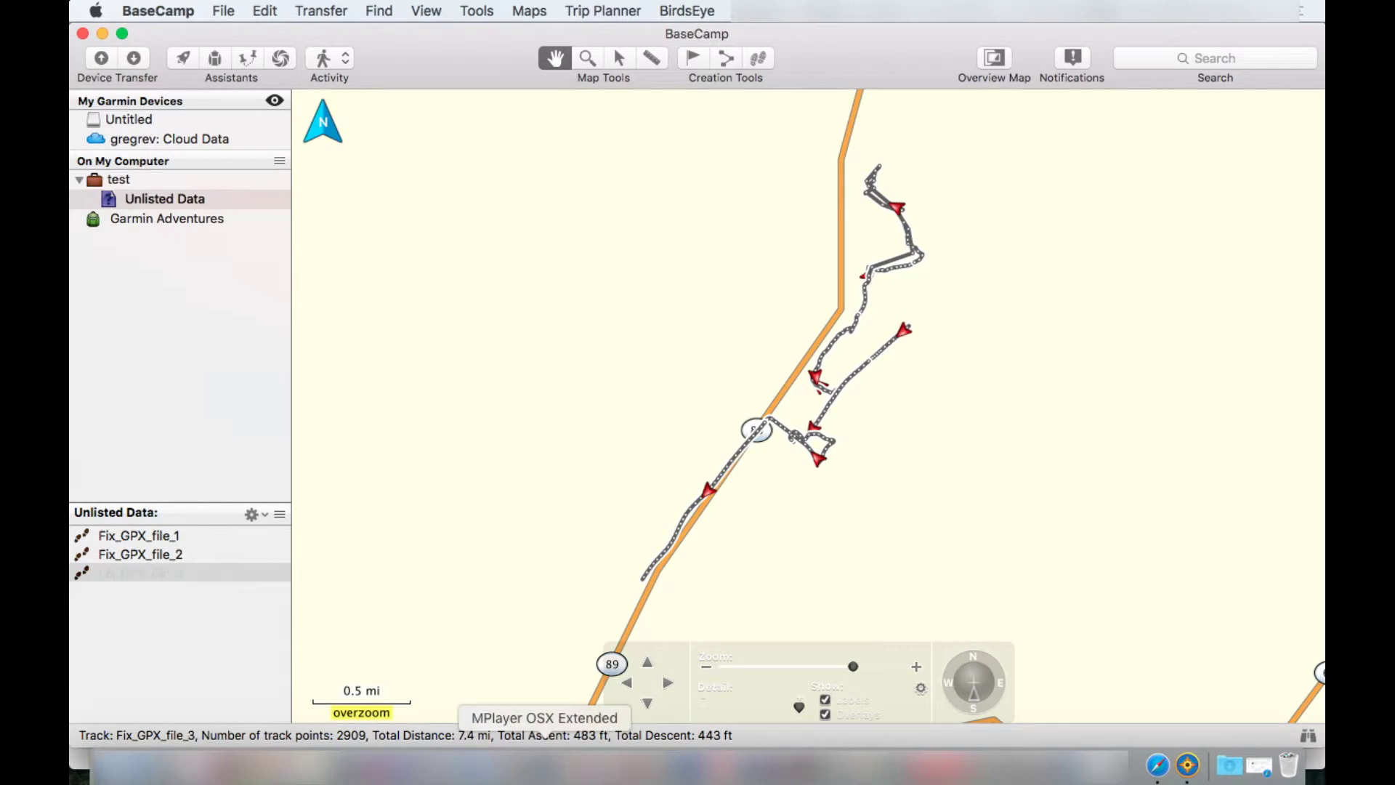
# Bring up Strava's Afternoon Run activity in Safari and pan its map toward the route's end
pyautogui.click(1159, 769)
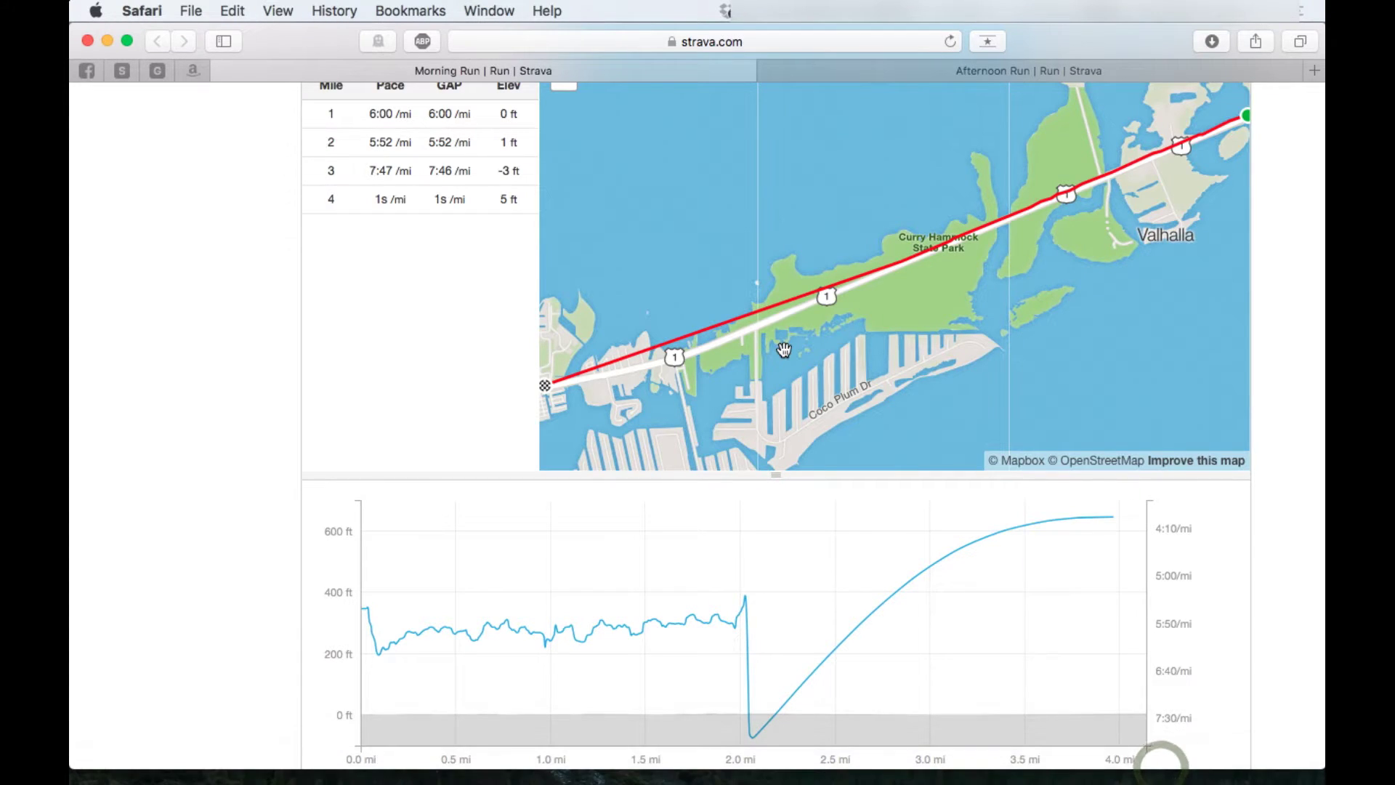
pyautogui.click(911, 76)
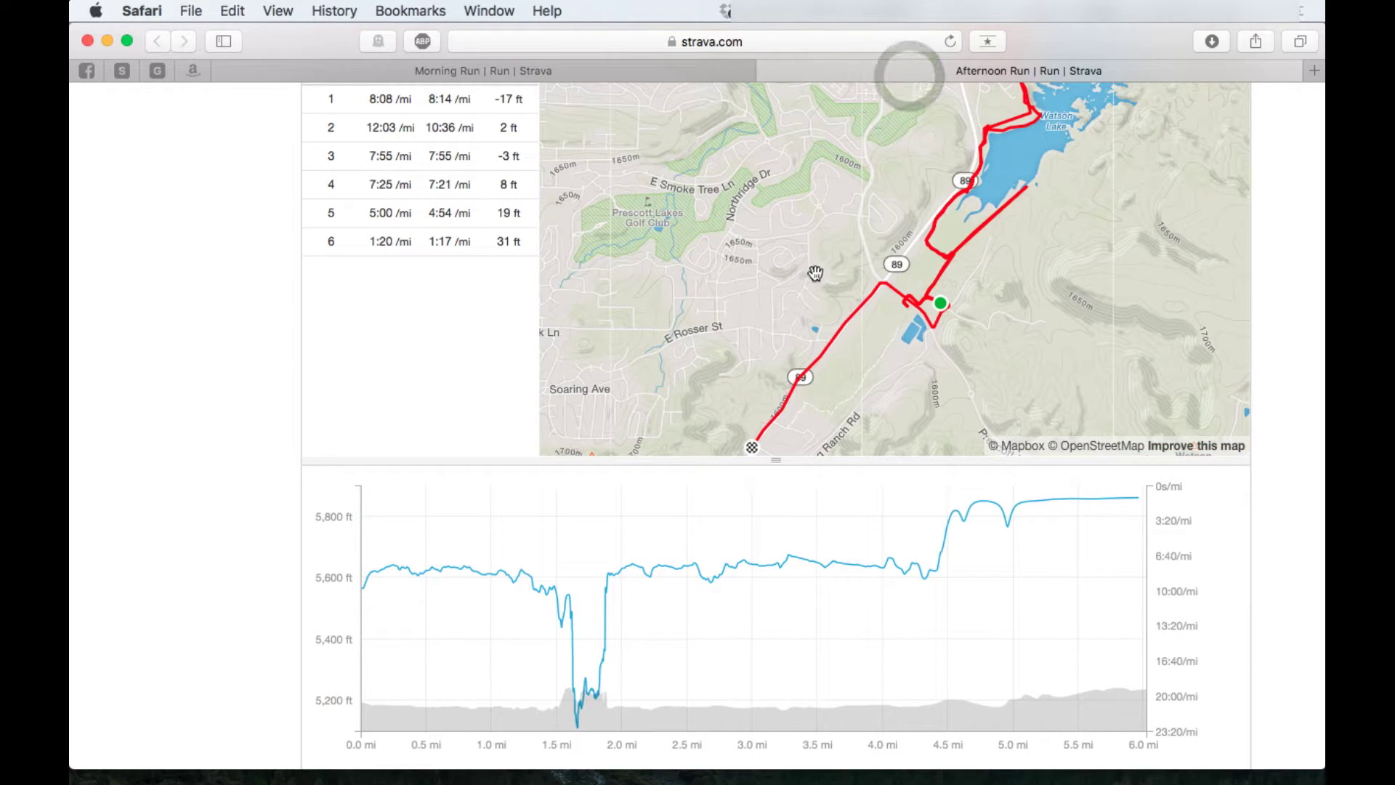
pyautogui.moveTo(814, 273); pyautogui.dragTo(821, 239)
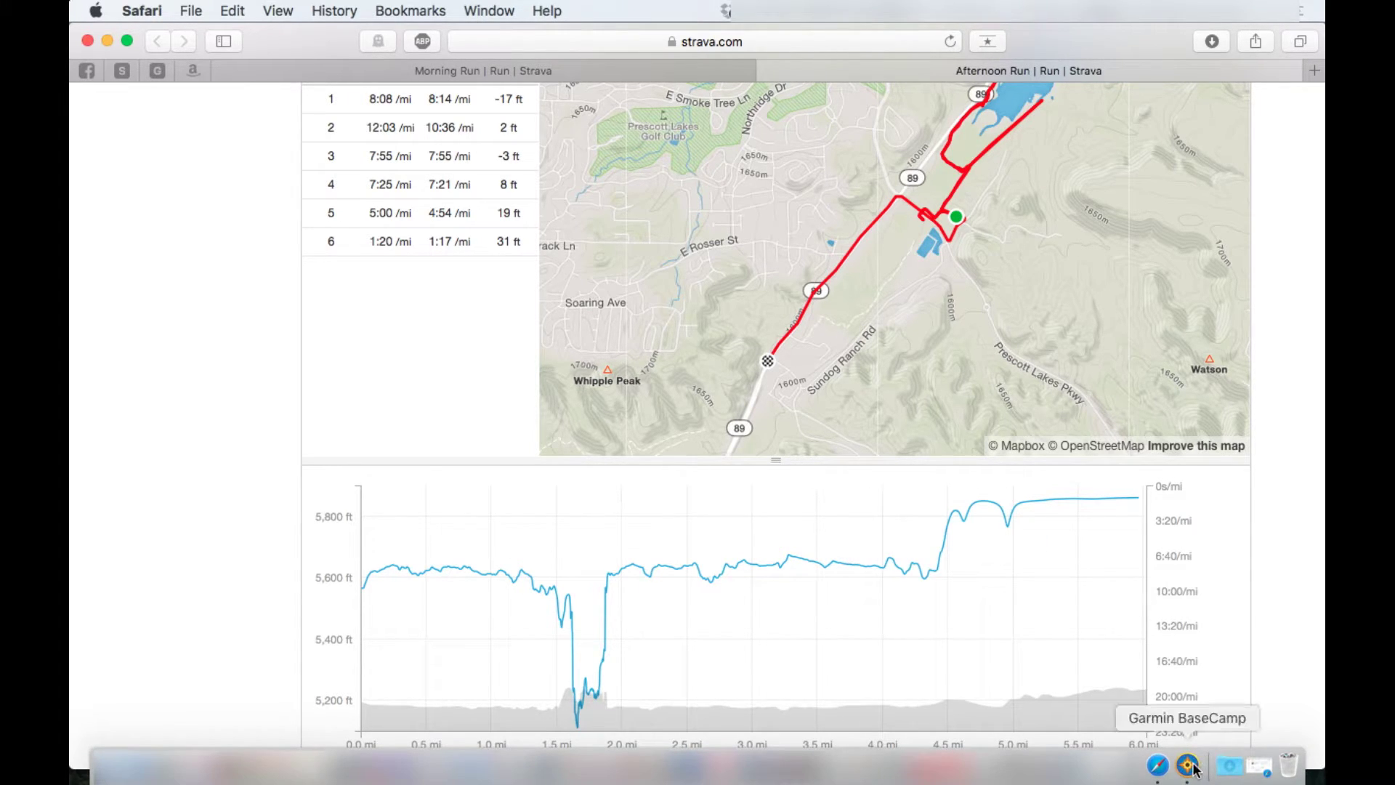
# Back in BaseCamp, switch the base map to Arizona Topo
pyautogui.click(1191, 765)
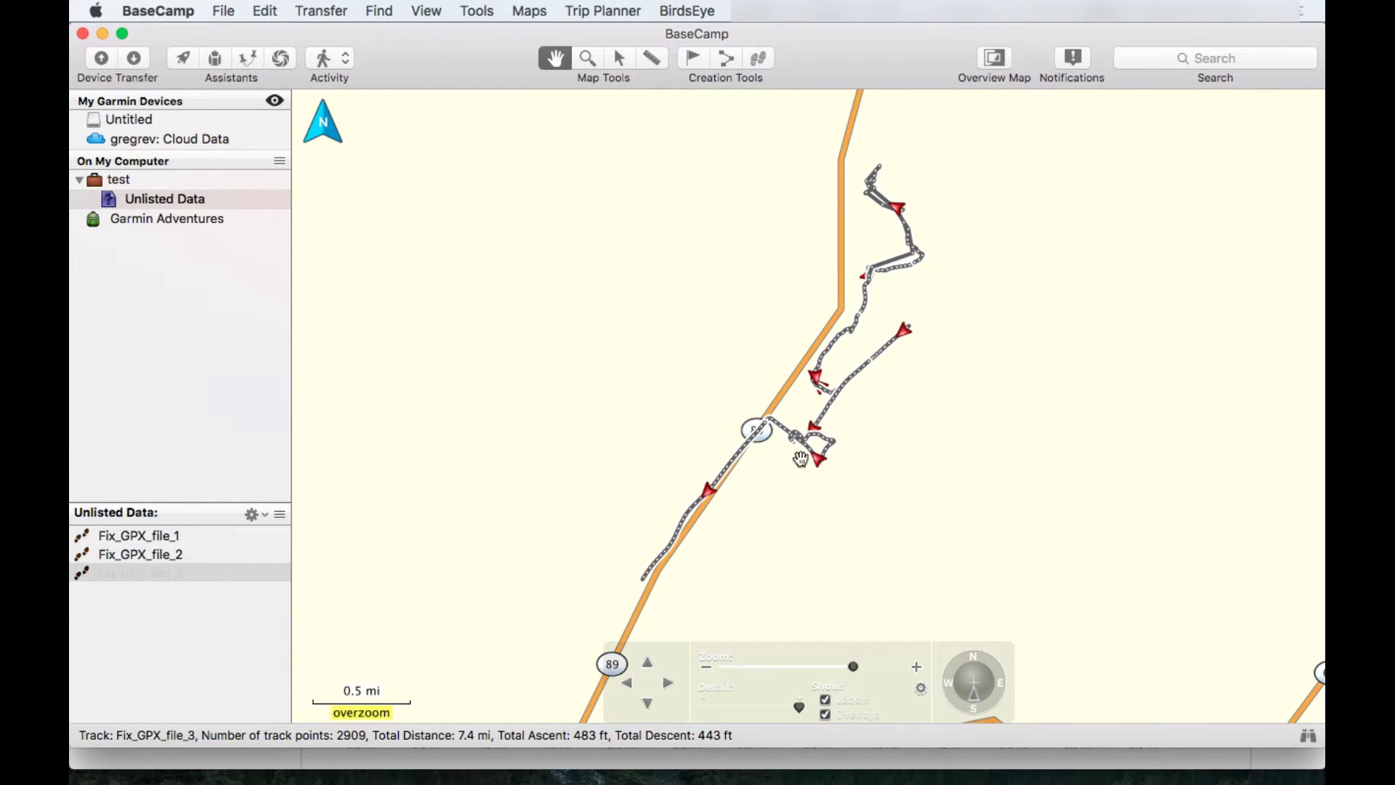
pyautogui.scroll(3, 800, 458)
pyautogui.moveTo(993, 274); pyautogui.dragTo(986, 332)
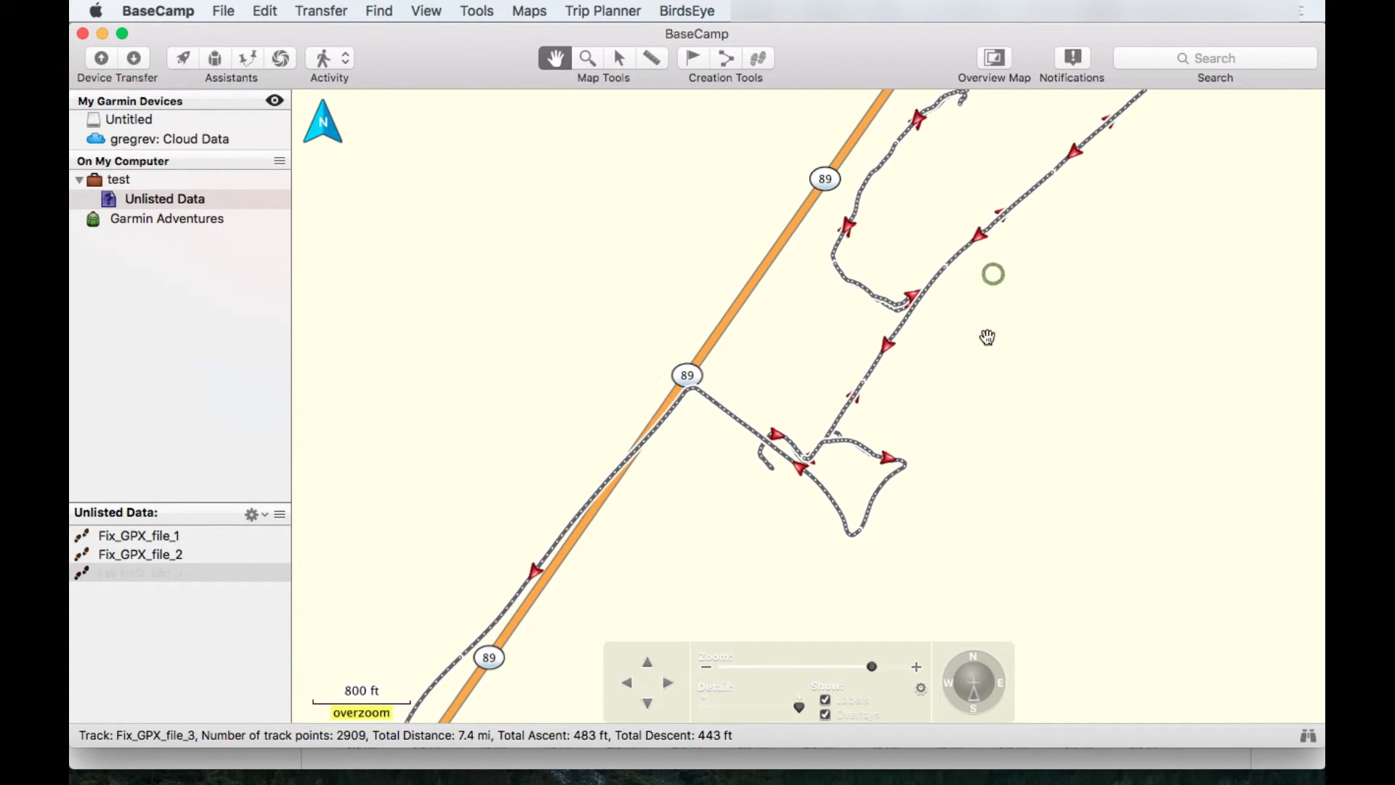
pyautogui.click(528, 9)
pyautogui.click(556, 37)
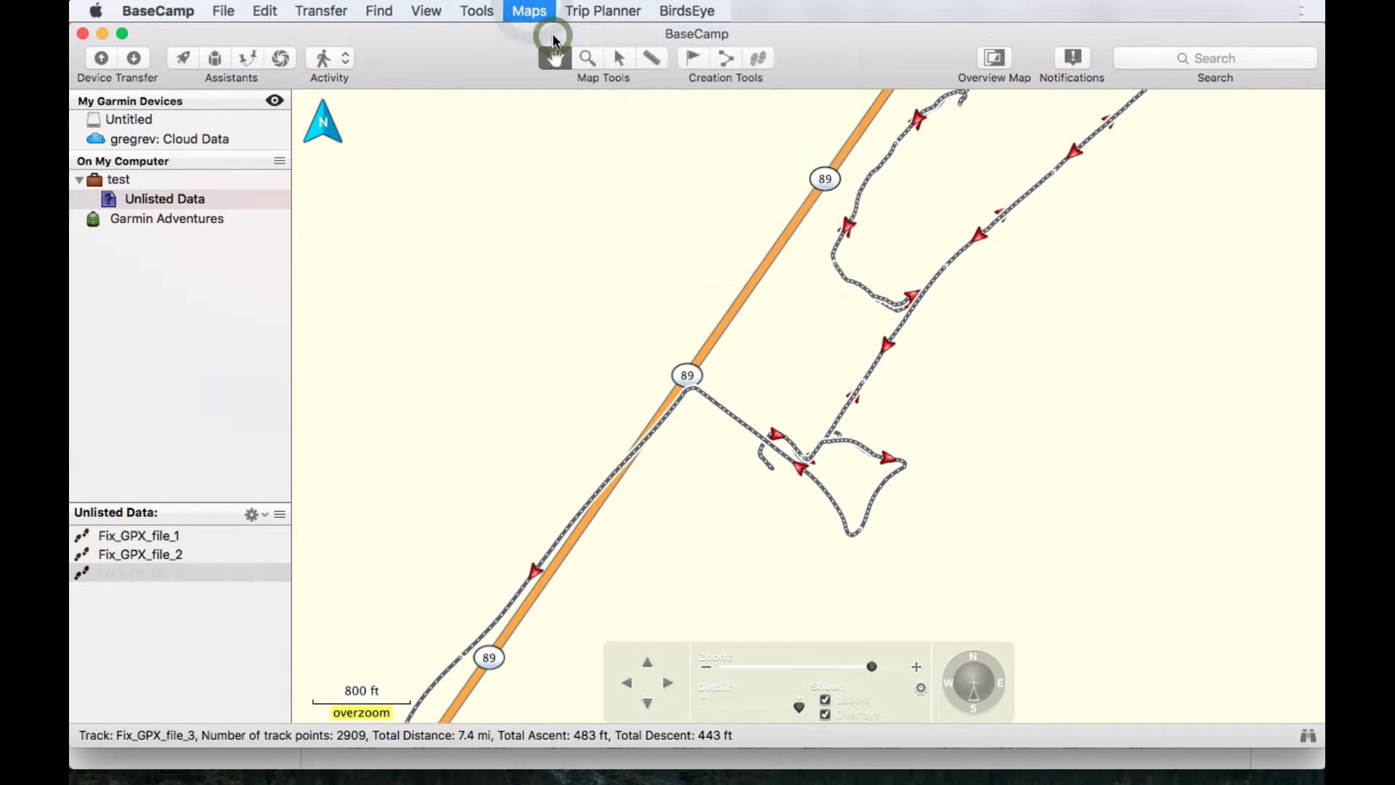
# Zoom and pan to frame Fix_GPX_file_3's turnaround near Sundog Ranch Rd
pyautogui.scroll(2, 988, 327)
pyautogui.scroll(2, 988, 327)
pyautogui.scroll(-1, 800, 288)
pyautogui.moveTo(799, 290); pyautogui.dragTo(959, 377)
pyautogui.scroll(-1, 960, 377)
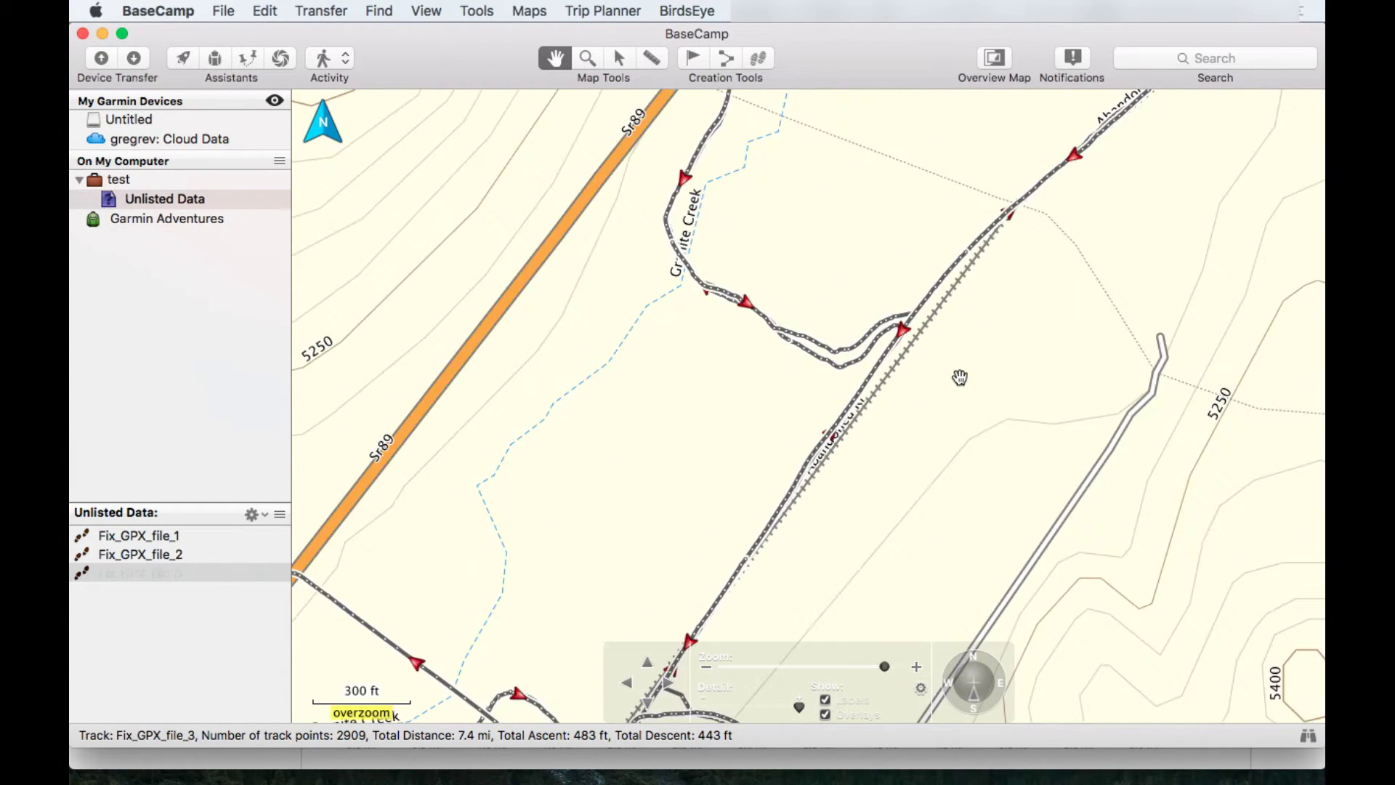
pyautogui.moveTo(994, 449); pyautogui.dragTo(918, 243)
pyautogui.moveTo(814, 464); pyautogui.dragTo(799, 341)
pyautogui.scroll(2, 799, 340)
pyautogui.moveTo(803, 274); pyautogui.dragTo(908, 405)
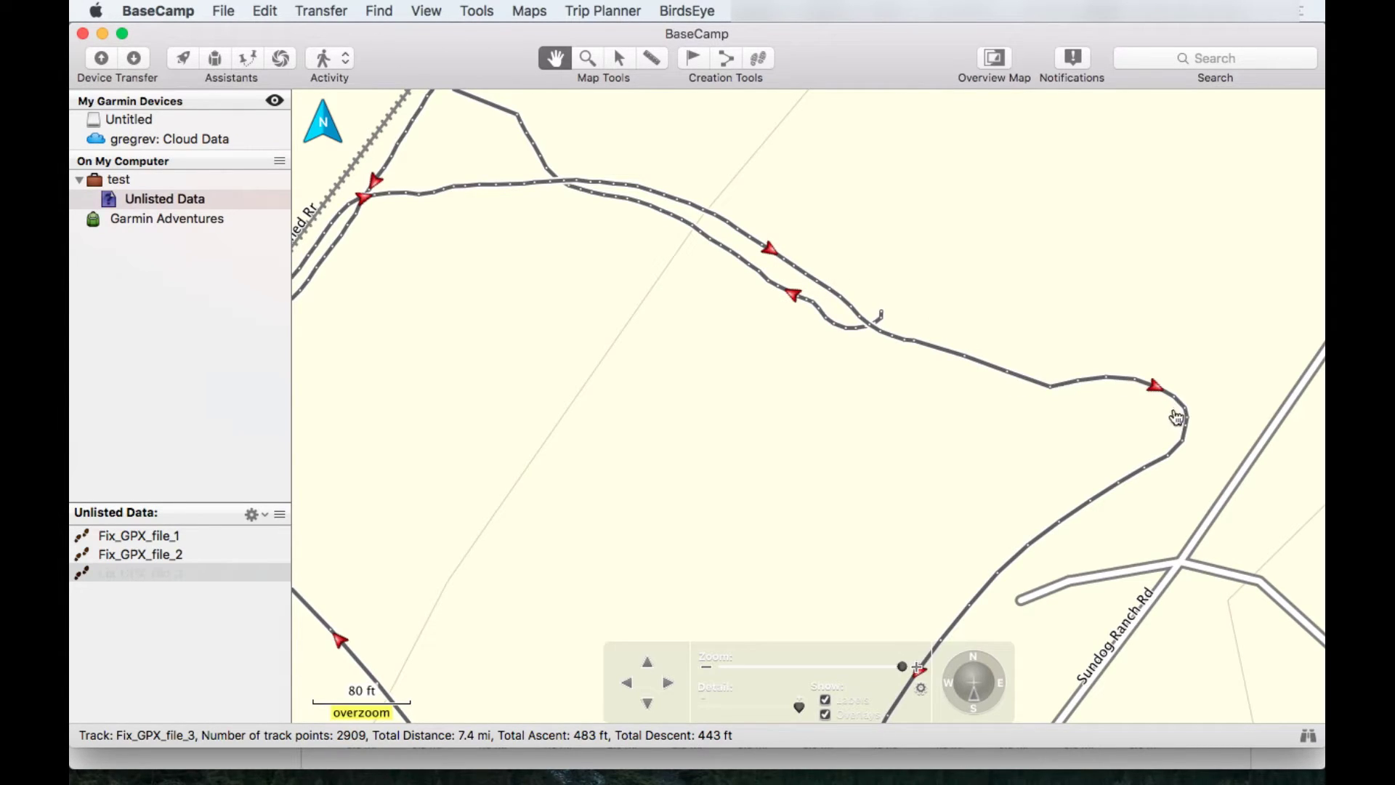
# Split Fix_GPX_file_3 at the turnaround point and close its info window
pyautogui.click(908, 347)
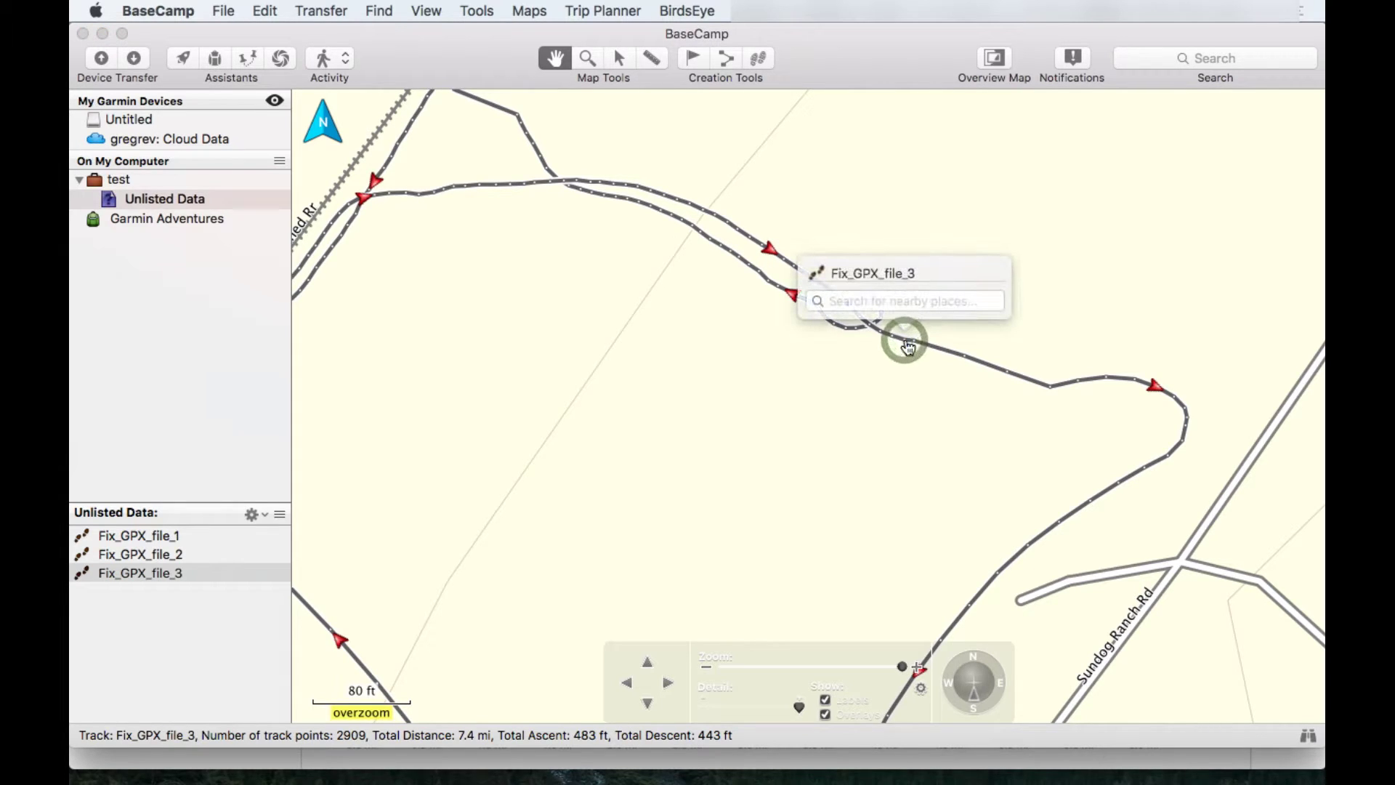
pyautogui.rightClick(908, 347)
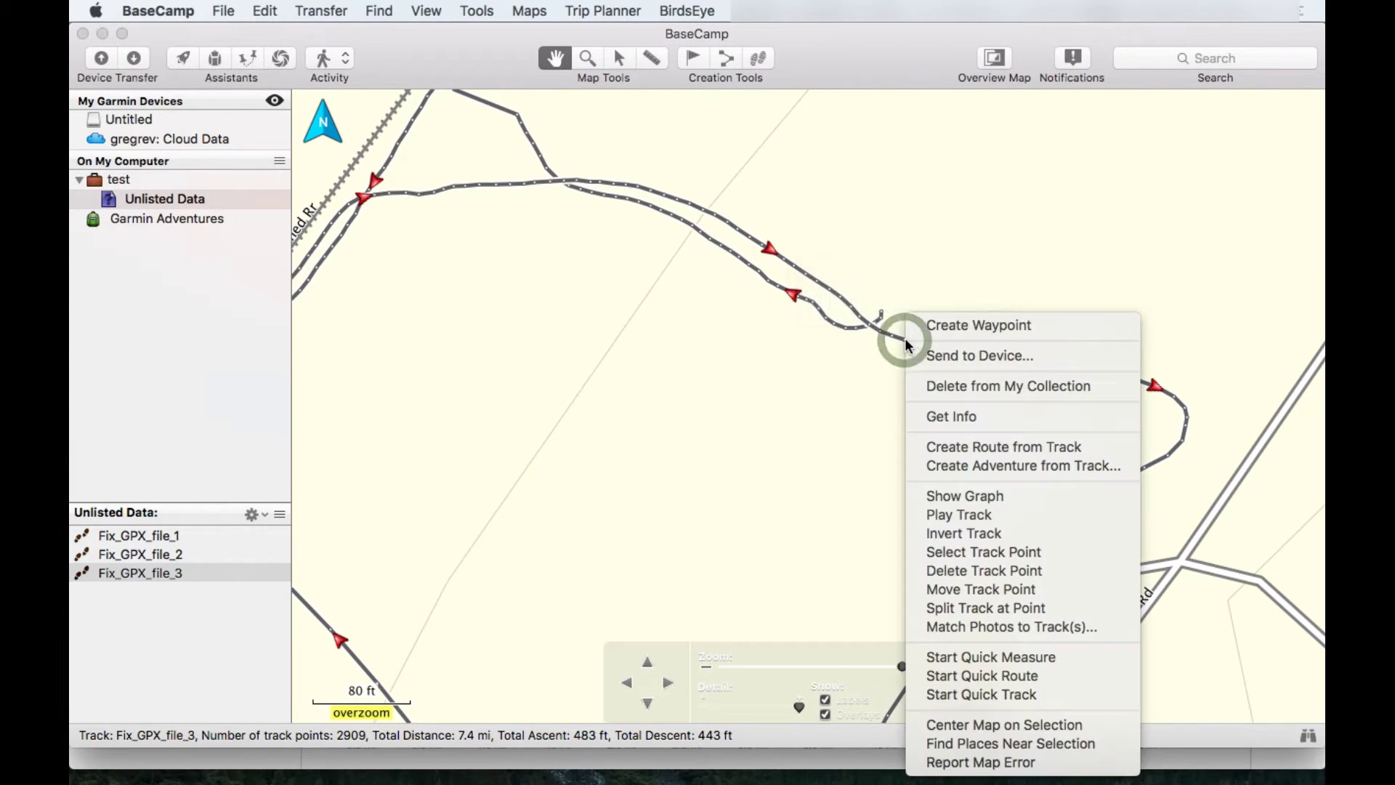
pyautogui.click(1006, 612)
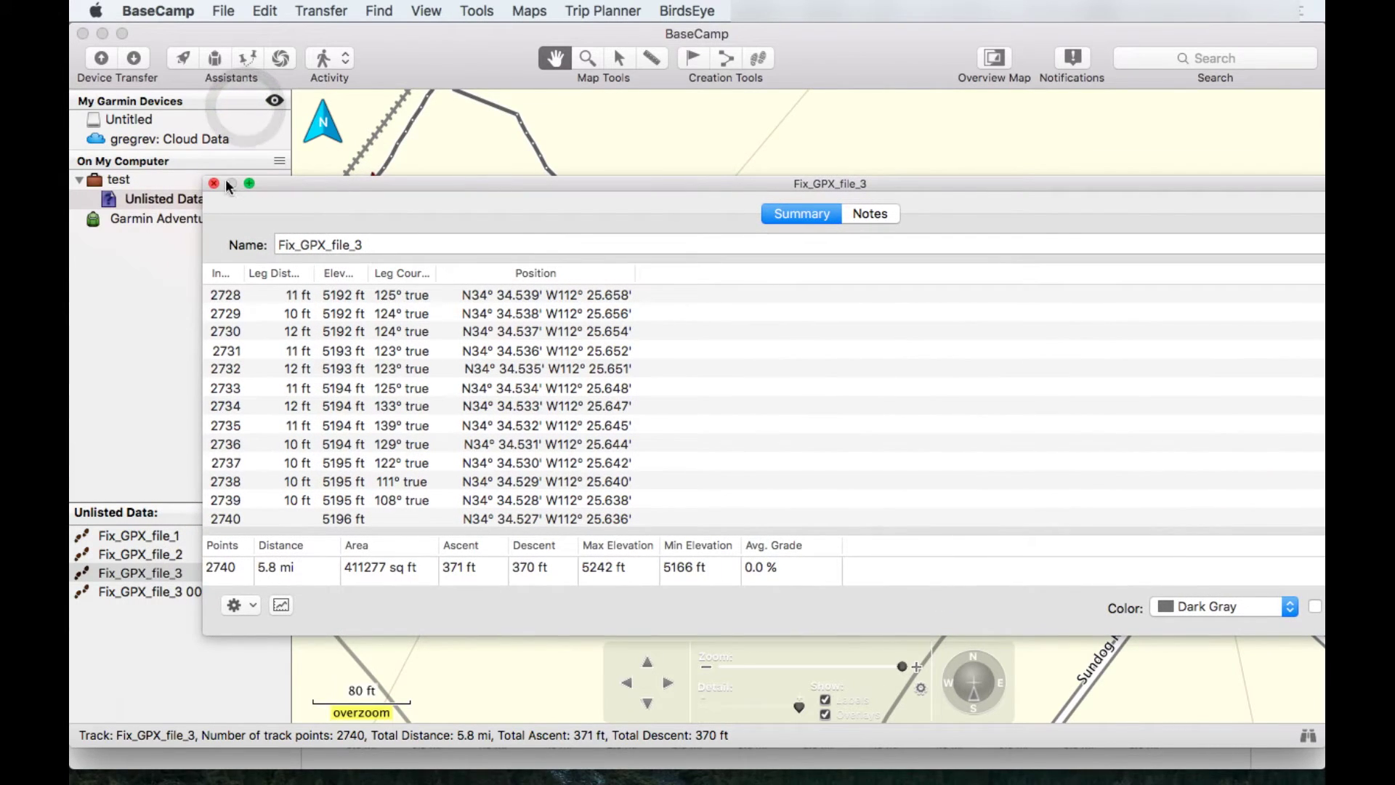
pyautogui.click(218, 182)
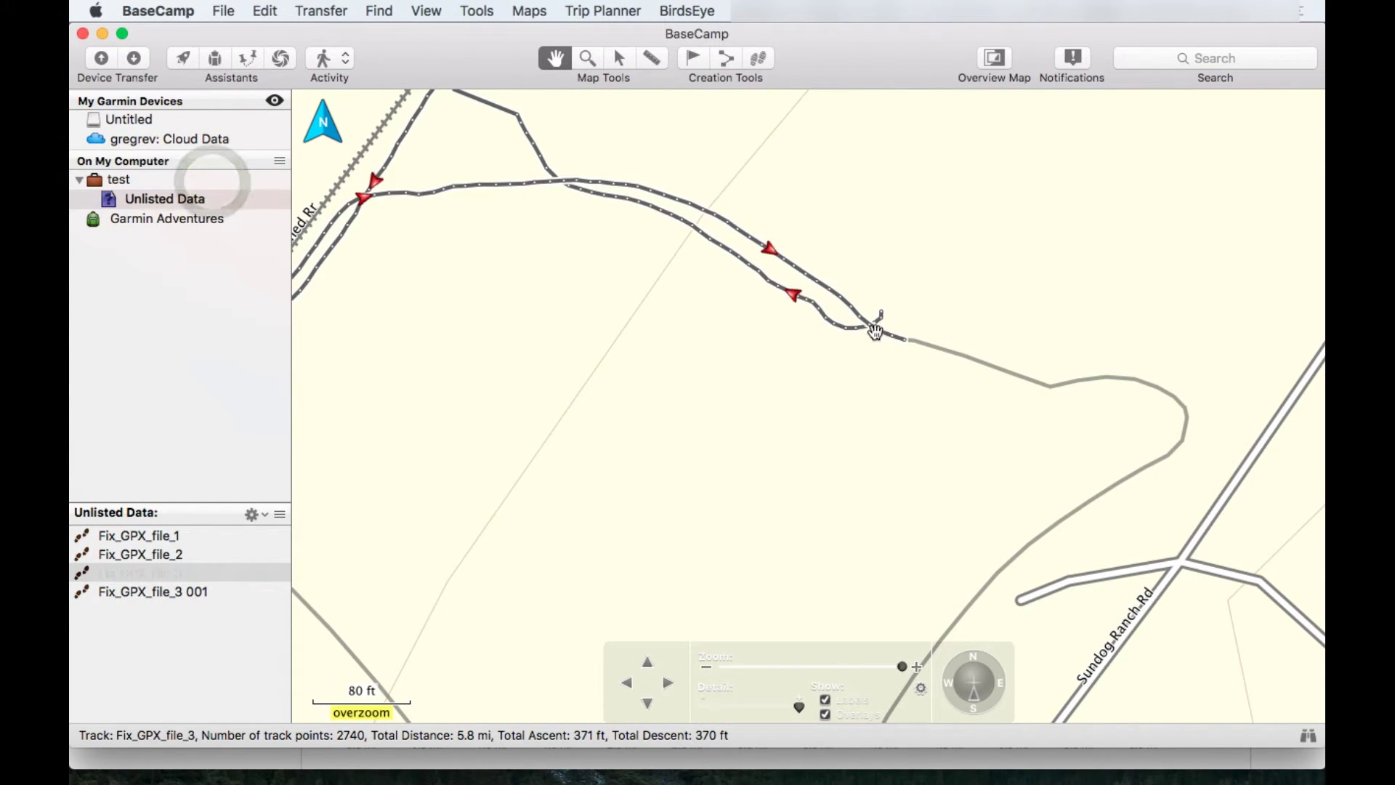
# Select the new 1.6 mi Fix_GPX_file_3 001 track in the list
pyautogui.click(183, 574)
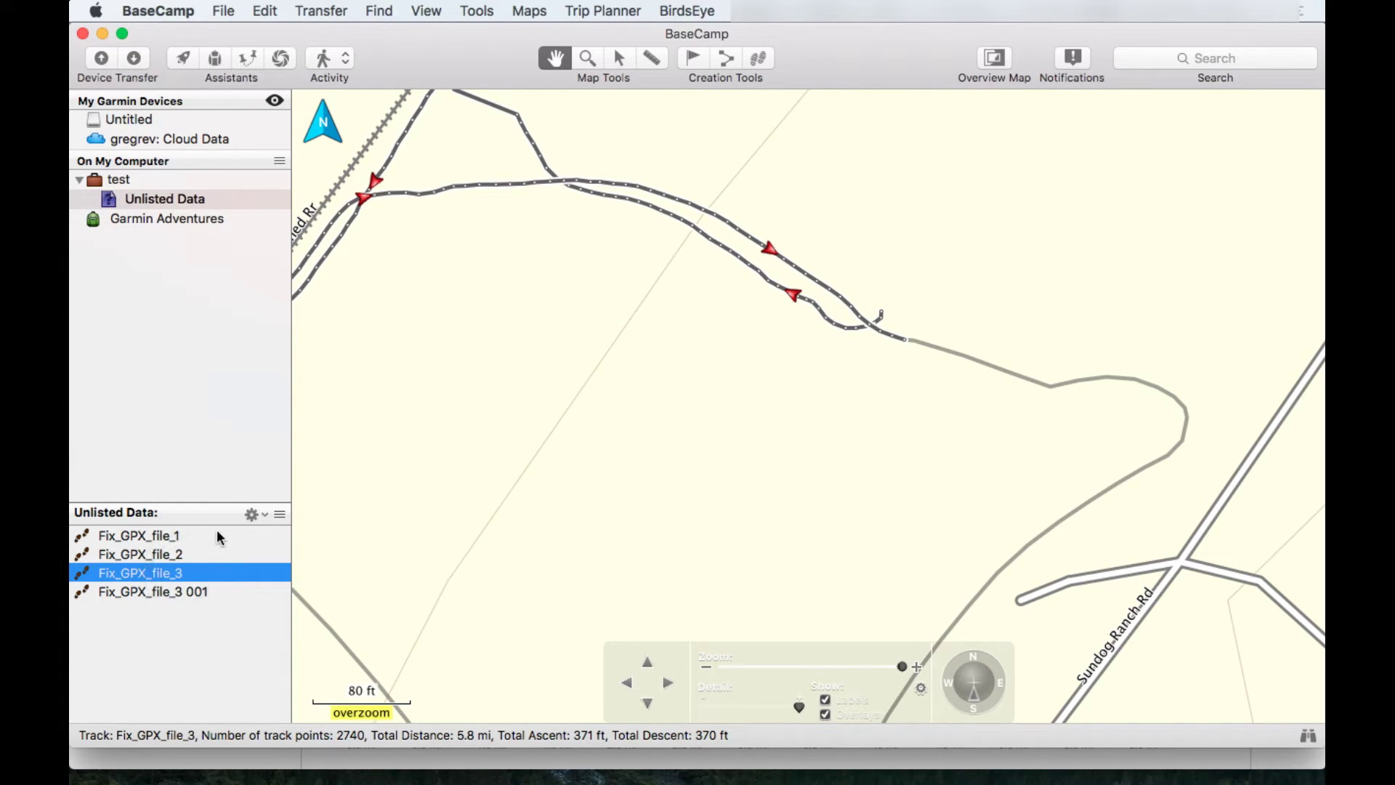
pyautogui.click(205, 594)
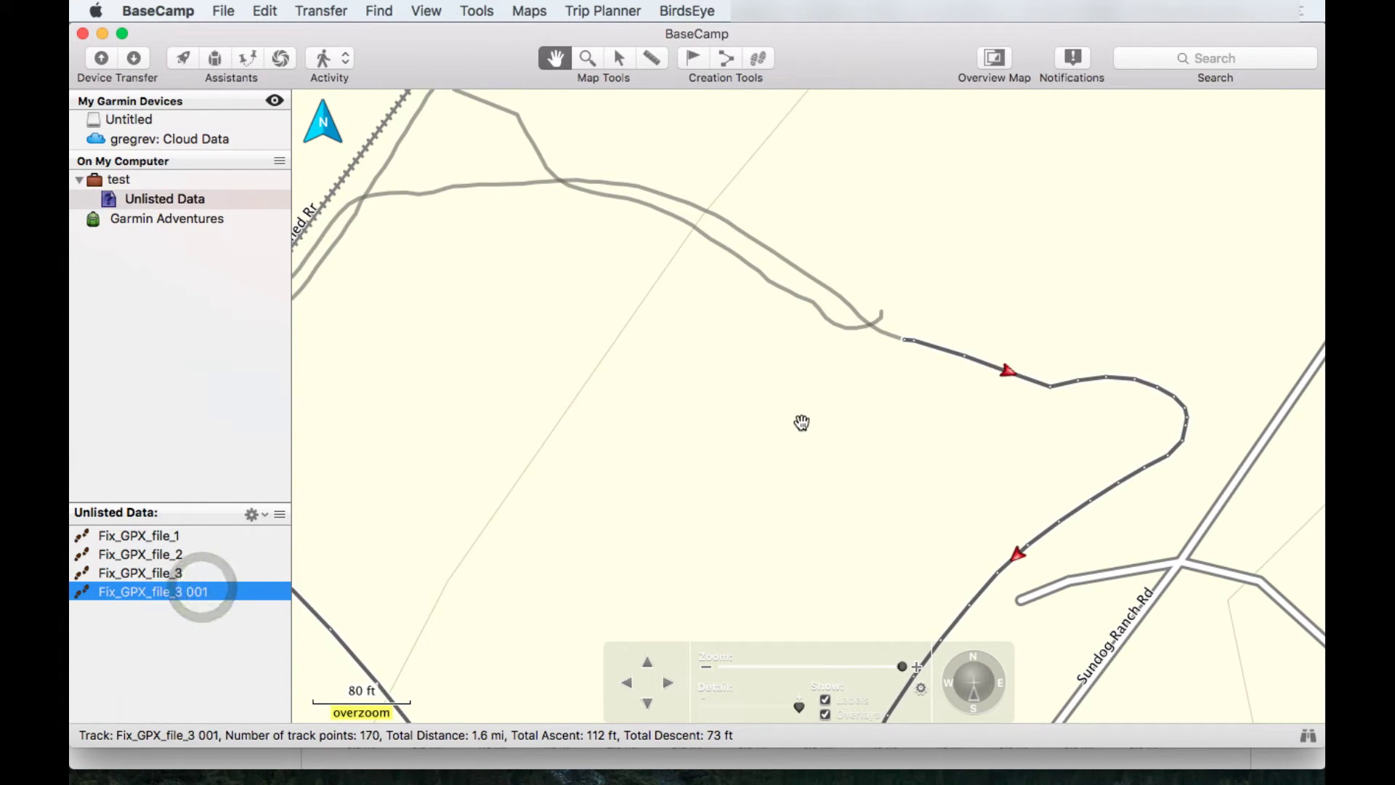
pyautogui.click(777, 494)
pyautogui.scroll(-3, 778, 494)
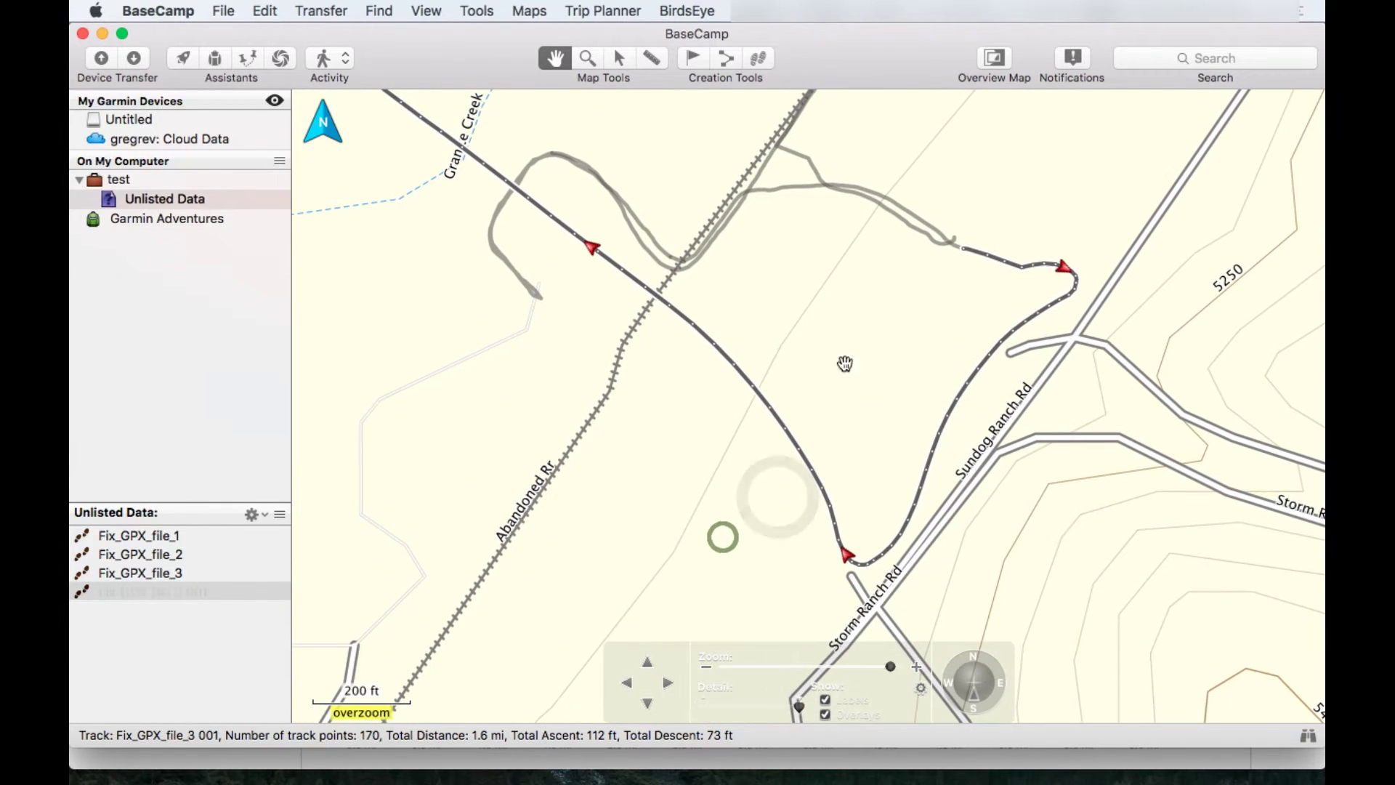
pyautogui.click(223, 590)
# Delete Fix_GPX_file_3 001 from My Collection, then zoom out to view file 3's track
pyautogui.rightClick(222, 590)
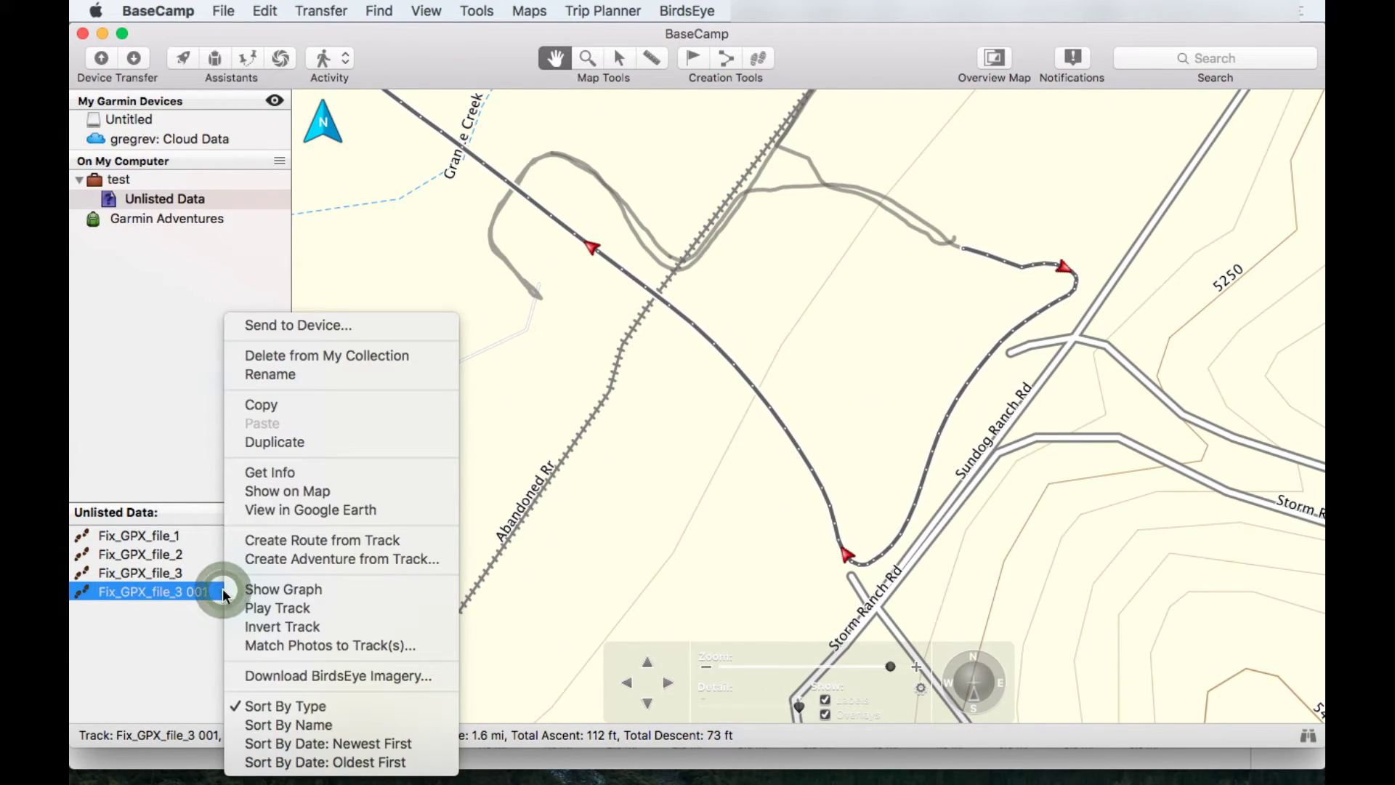
pyautogui.click(355, 354)
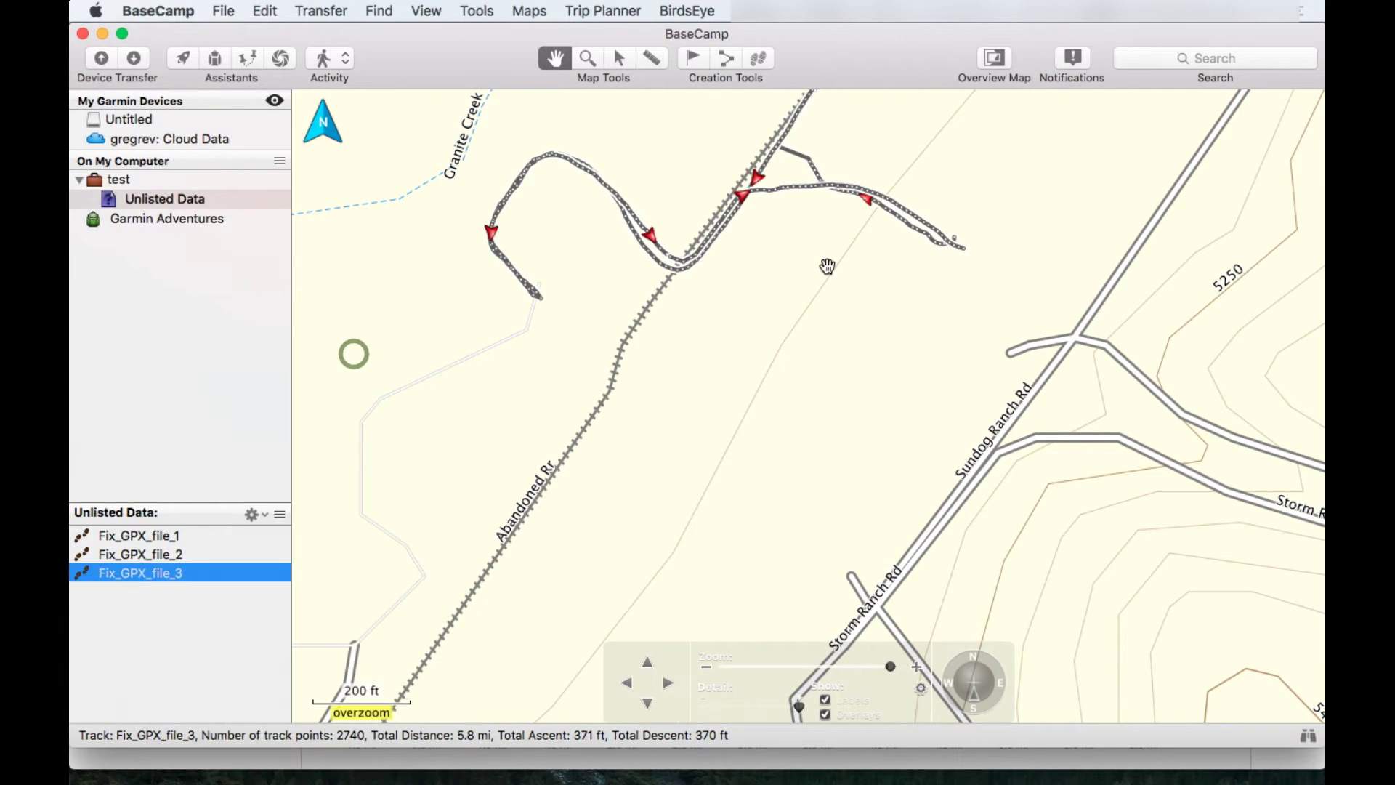
pyautogui.scroll(-2, 853, 341)
pyautogui.moveTo(1006, 227)
pyautogui.mouseDown()
pyautogui.moveTo(978, 284)
pyautogui.moveTo(789, 479)
pyautogui.mouseUp()
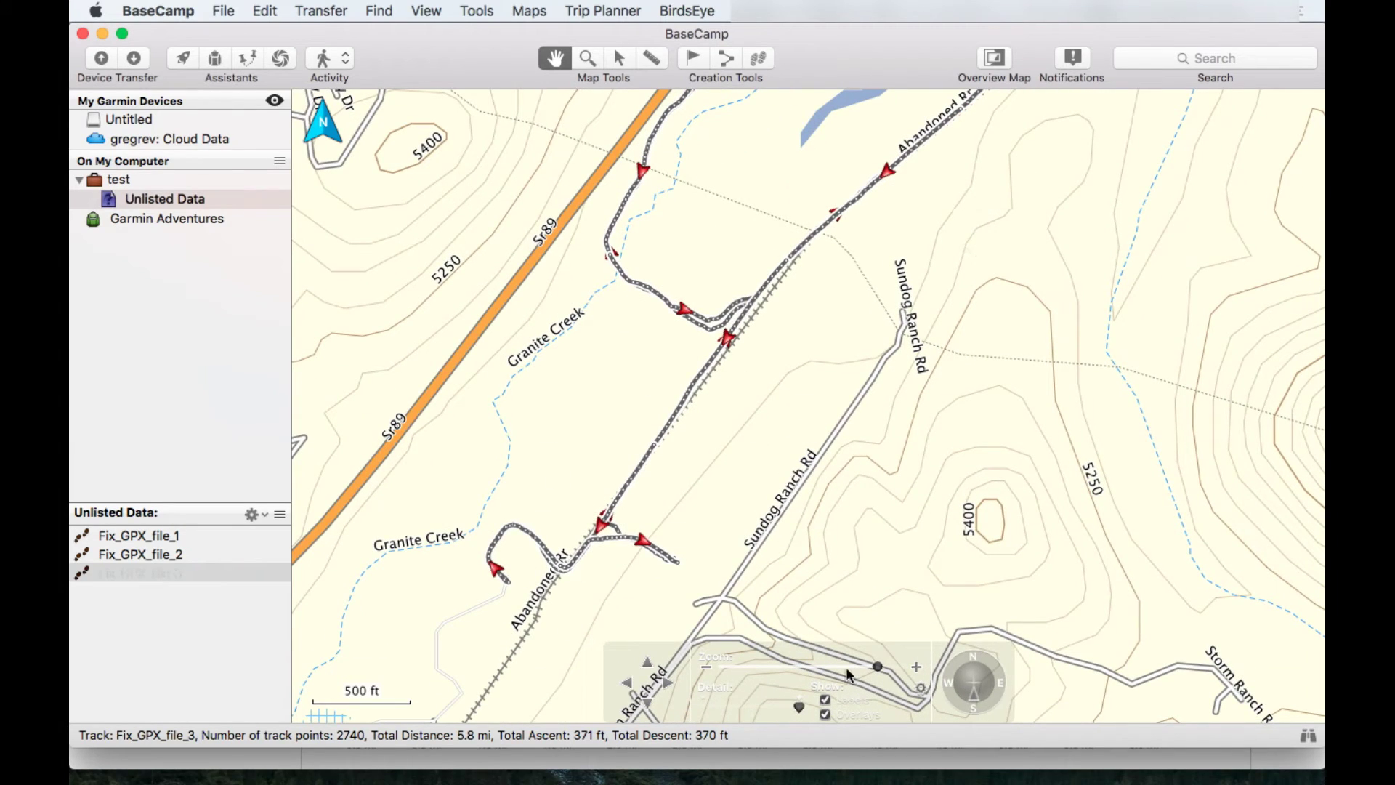
pyautogui.moveTo(835, 436)
pyautogui.moveTo(928, 345)
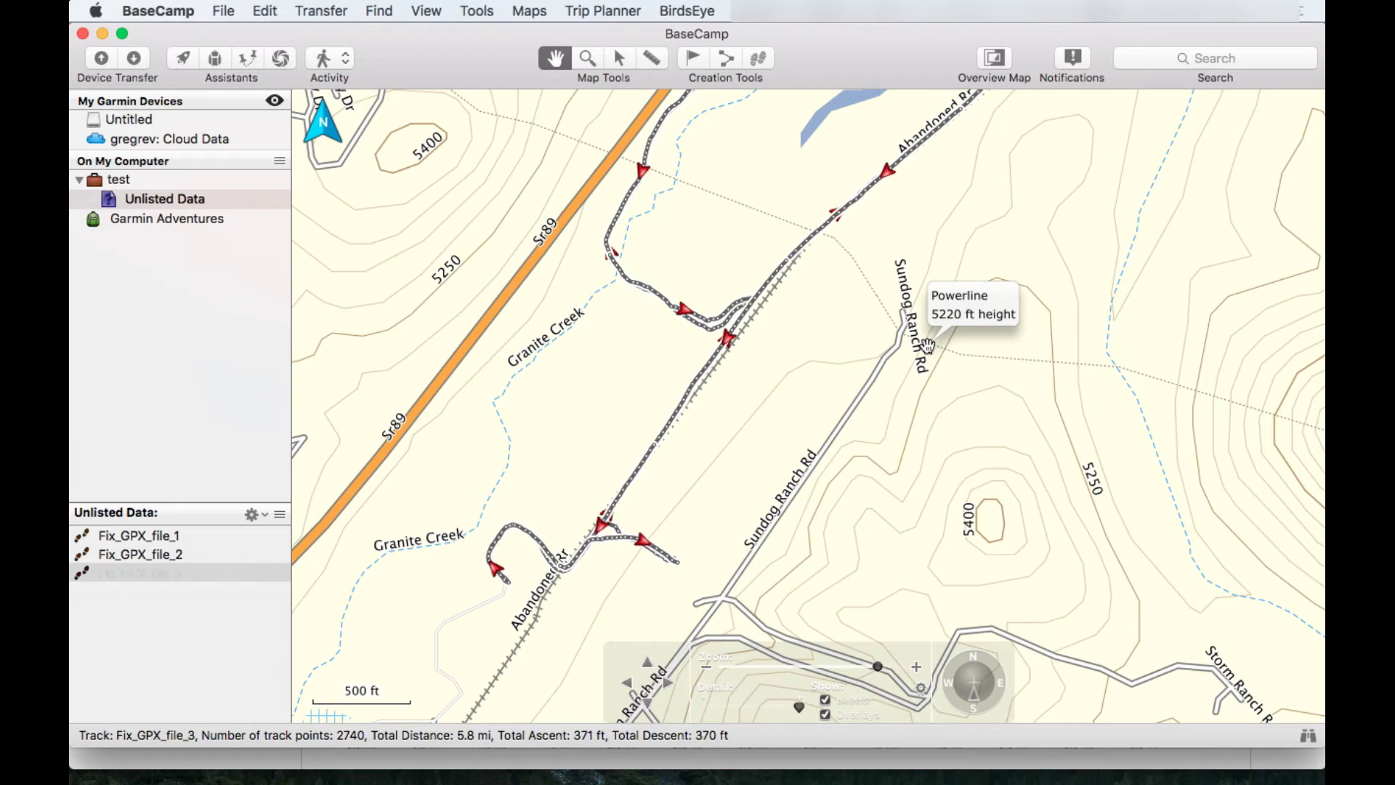
pyautogui.moveTo(899, 325)
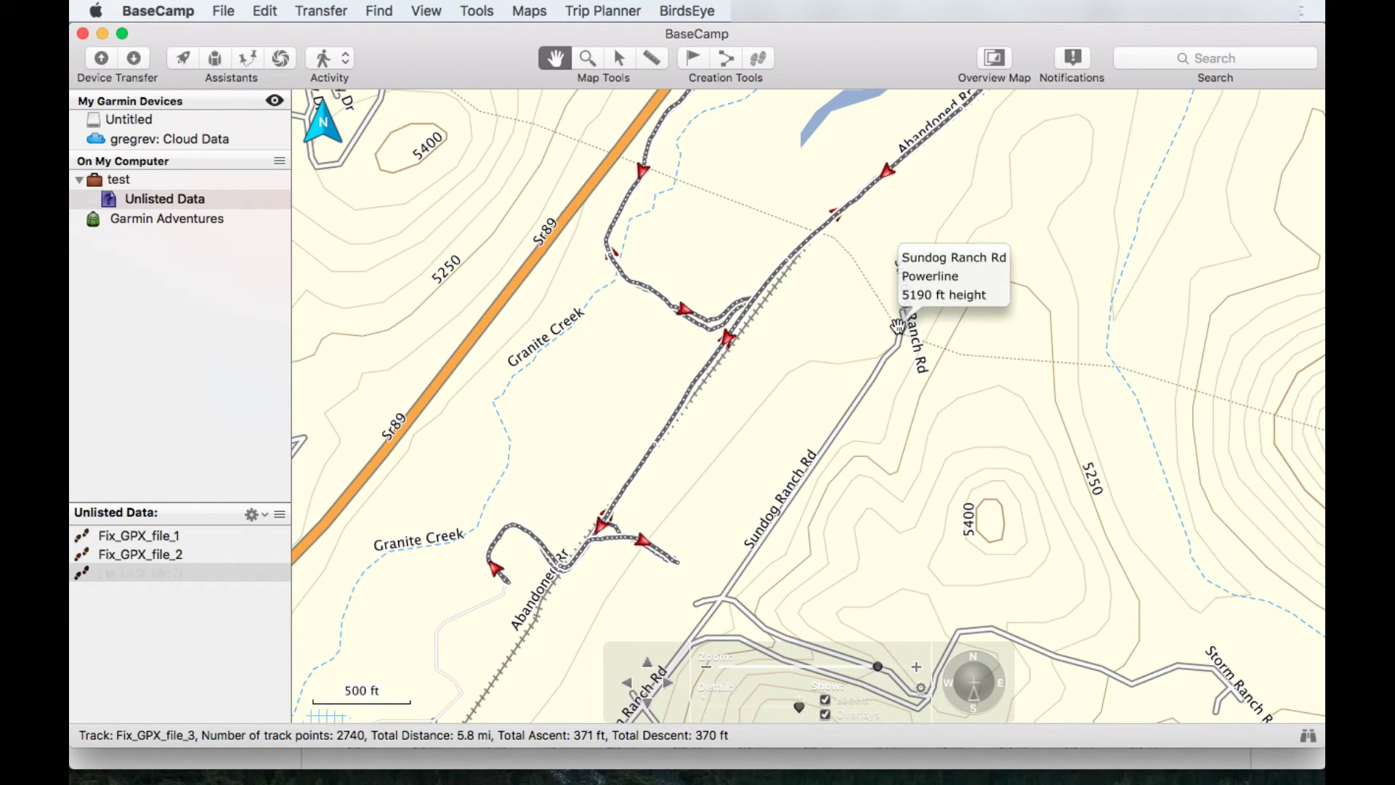